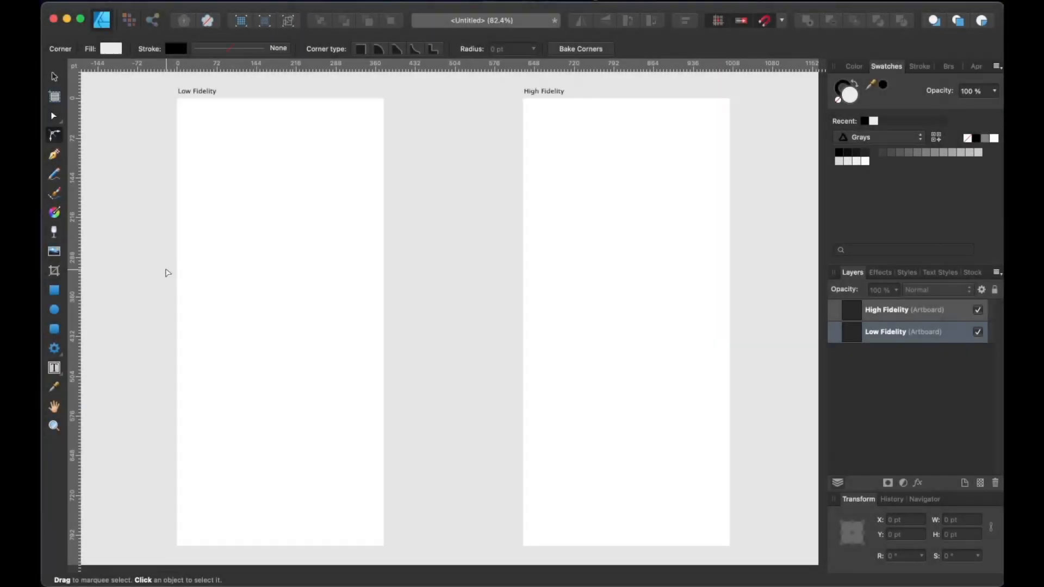
# In the Pixel persona, sketch a header line with status-bar marks across the top of the Low Fidelity artboard
pyautogui.click(891, 333)
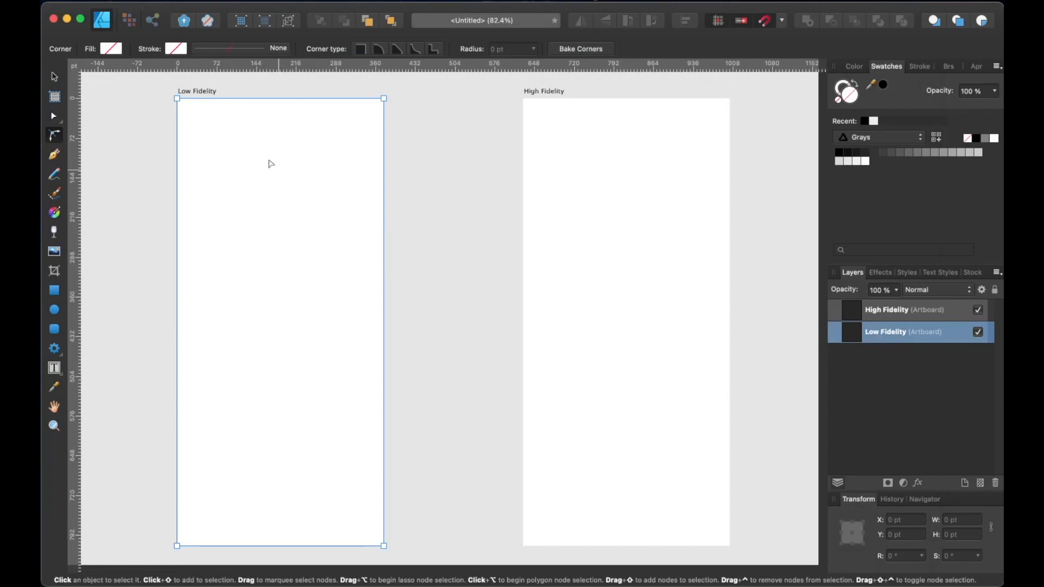
pyautogui.click(129, 21)
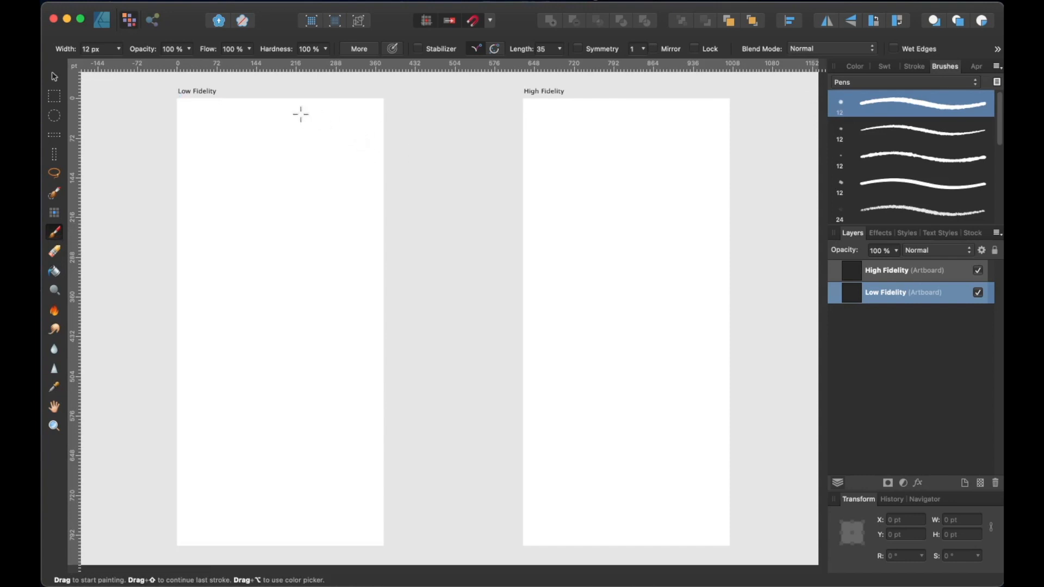
pyautogui.moveTo(177, 114); pyautogui.dragTo(393, 110)
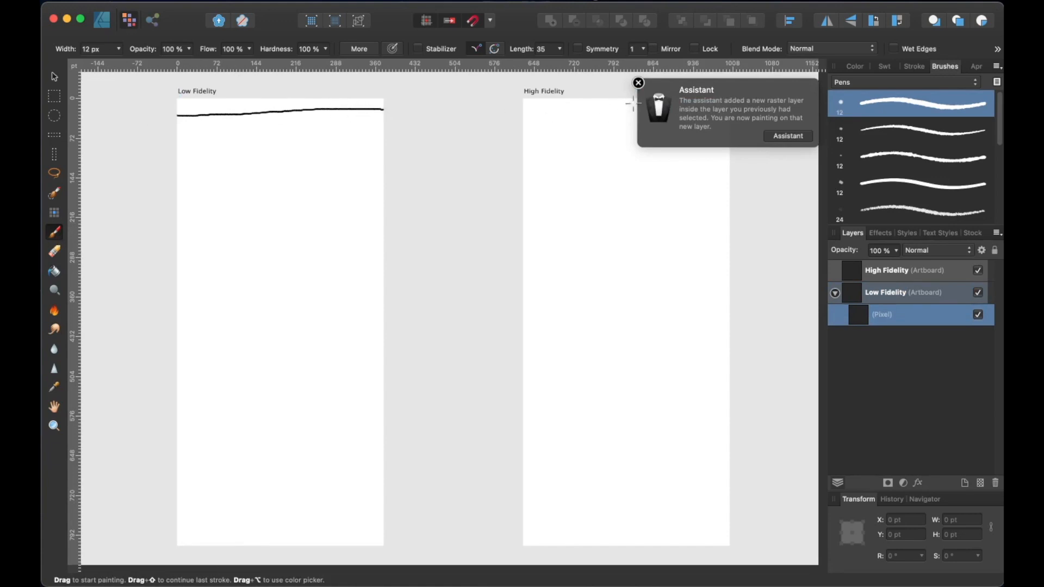
pyautogui.click(638, 82)
pyautogui.moveTo(182, 104)
pyautogui.mouseDown()
pyautogui.moveTo(205, 104)
pyautogui.moveTo(181, 109)
pyautogui.mouseUp()
pyautogui.moveTo(338, 99)
pyautogui.mouseDown()
pyautogui.moveTo(328, 104)
pyautogui.moveTo(381, 100)
pyautogui.mouseUp()
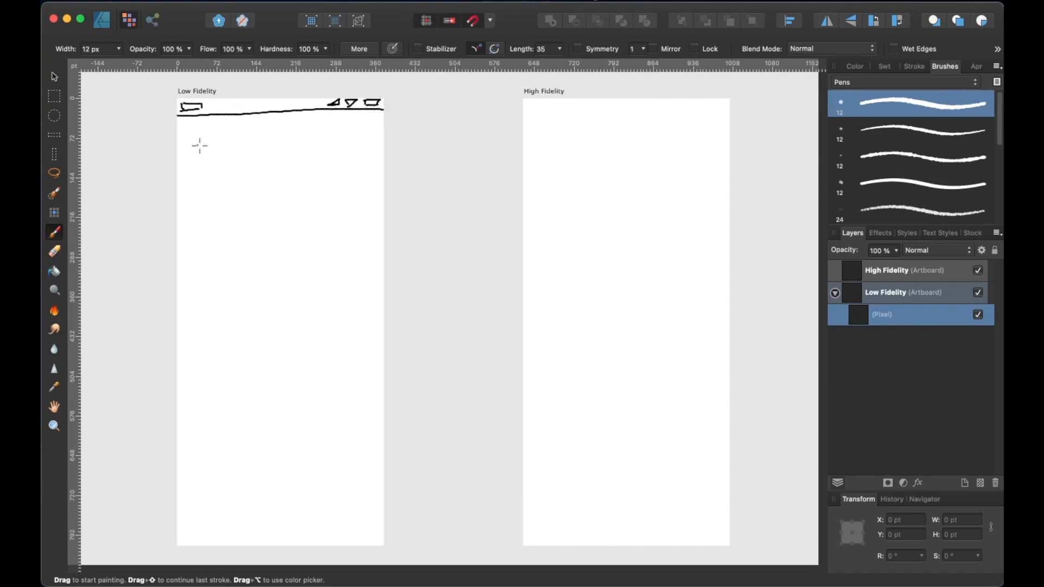
# Sketch a back arrow and a hatched title bar below the header
pyautogui.moveTo(205, 142)
pyautogui.mouseDown()
pyautogui.moveTo(270, 133)
pyautogui.moveTo(343, 131)
pyautogui.moveTo(354, 131)
pyautogui.moveTo(353, 154)
pyautogui.mouseUp()
pyautogui.moveTo(227, 158); pyautogui.dragTo(351, 152)
pyautogui.moveTo(242, 139)
pyautogui.mouseDown()
pyautogui.moveTo(220, 153)
pyautogui.moveTo(239, 159)
pyautogui.mouseUp()
pyautogui.moveTo(269, 134)
pyautogui.mouseDown()
pyautogui.moveTo(250, 157)
pyautogui.moveTo(281, 132)
pyautogui.moveTo(274, 154)
pyautogui.mouseUp()
pyautogui.moveTo(309, 133)
pyautogui.mouseDown()
pyautogui.moveTo(283, 158)
pyautogui.moveTo(308, 156)
pyautogui.mouseUp()
pyautogui.moveTo(351, 129)
pyautogui.mouseDown()
pyautogui.moveTo(322, 151)
pyautogui.moveTo(337, 155)
pyautogui.mouseUp()
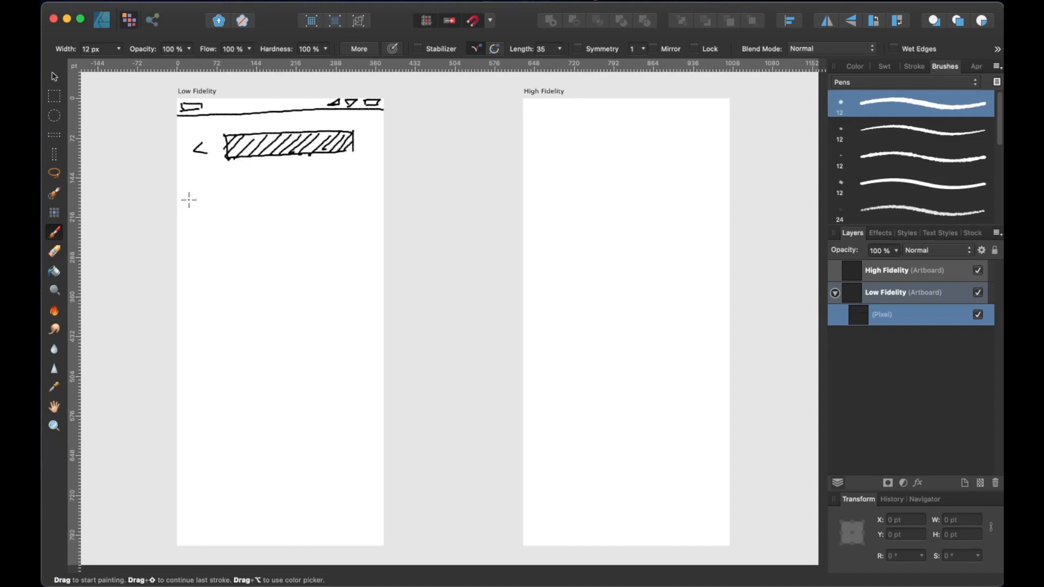
# Sketch the first list item's crossed image placeholder and two hatched text lines
pyautogui.moveTo(188, 195)
pyautogui.mouseDown()
pyautogui.moveTo(191, 224)
pyautogui.moveTo(194, 195)
pyautogui.moveTo(224, 193)
pyautogui.moveTo(223, 225)
pyautogui.mouseUp()
pyautogui.moveTo(190, 195)
pyautogui.mouseDown()
pyautogui.moveTo(221, 215)
pyautogui.moveTo(223, 195)
pyautogui.moveTo(192, 227)
pyautogui.mouseUp()
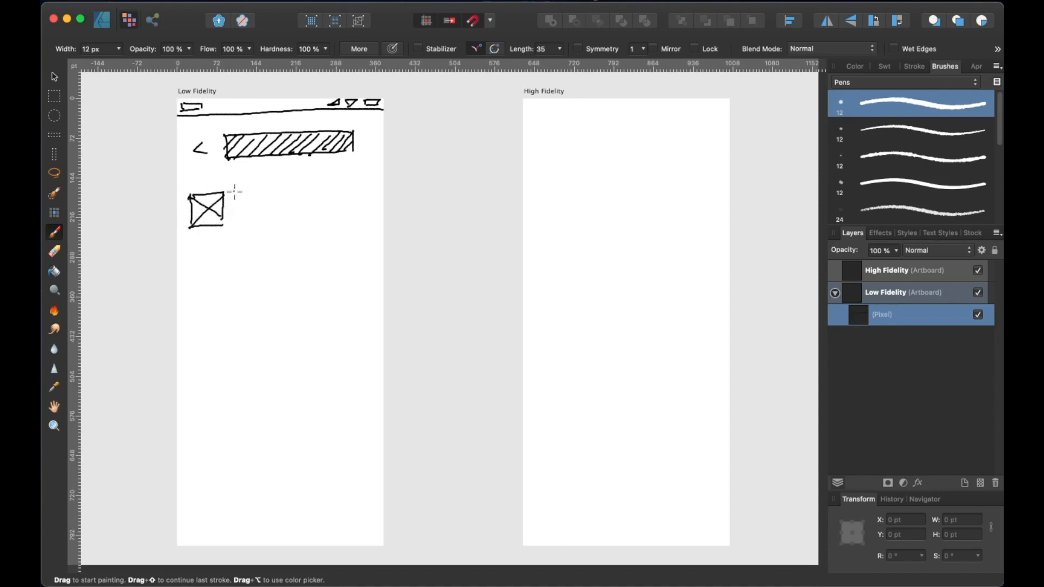
pyautogui.moveTo(235, 197); pyautogui.dragTo(314, 192)
pyautogui.moveTo(234, 201); pyautogui.dragTo(315, 198)
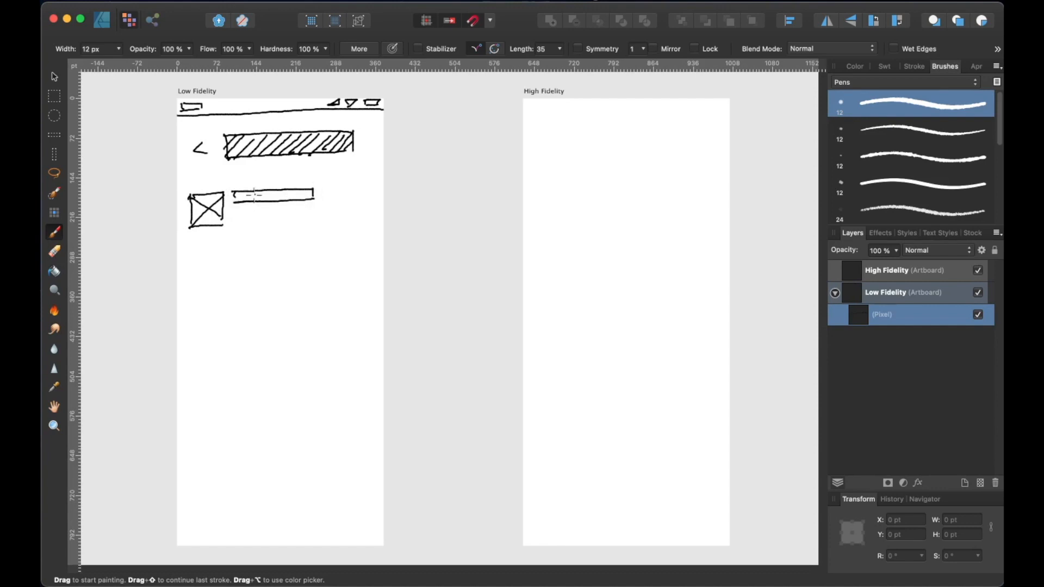
pyautogui.moveTo(242, 190)
pyautogui.mouseDown()
pyautogui.moveTo(265, 204)
pyautogui.moveTo(290, 191)
pyautogui.moveTo(289, 203)
pyautogui.moveTo(321, 192)
pyautogui.mouseUp()
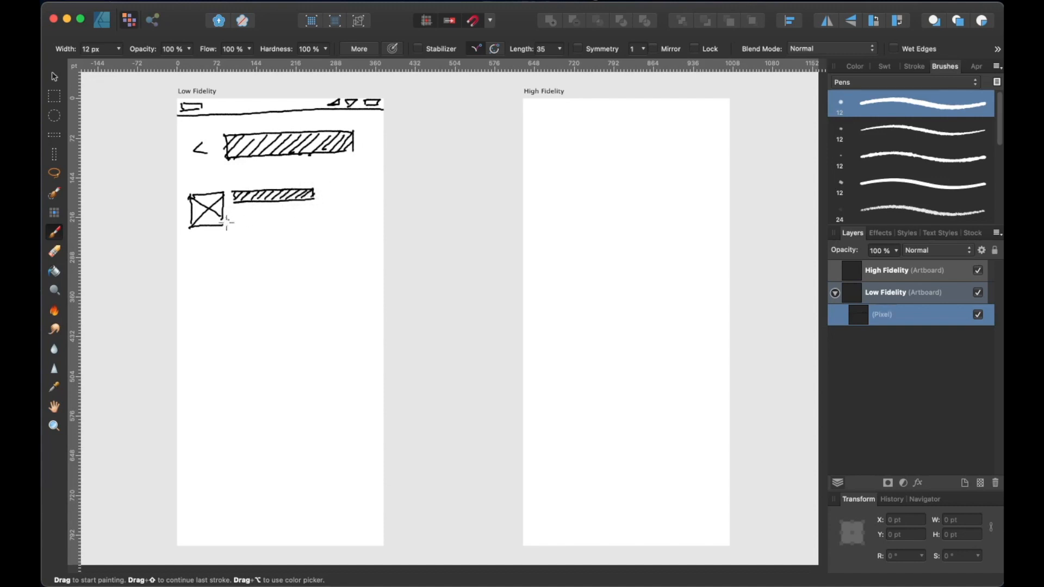
pyautogui.moveTo(235, 214)
pyautogui.mouseDown()
pyautogui.moveTo(313, 208)
pyautogui.moveTo(244, 219)
pyautogui.moveTo(311, 211)
pyautogui.mouseUp()
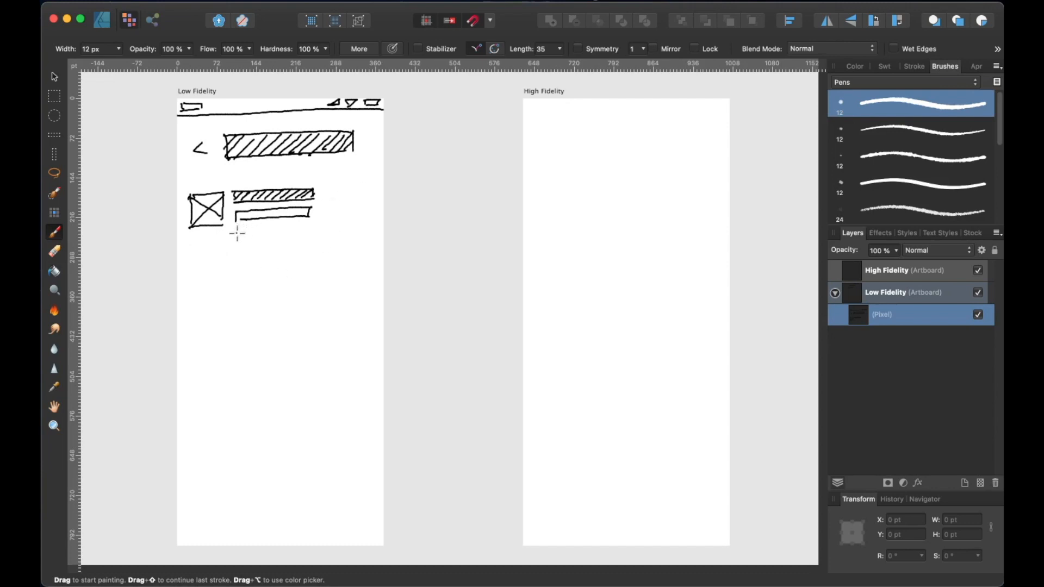
pyautogui.moveTo(241, 233)
pyautogui.mouseDown()
pyautogui.moveTo(277, 228)
pyautogui.moveTo(261, 240)
pyautogui.moveTo(270, 239)
pyautogui.moveTo(251, 210)
pyautogui.moveTo(315, 209)
pyautogui.mouseUp()
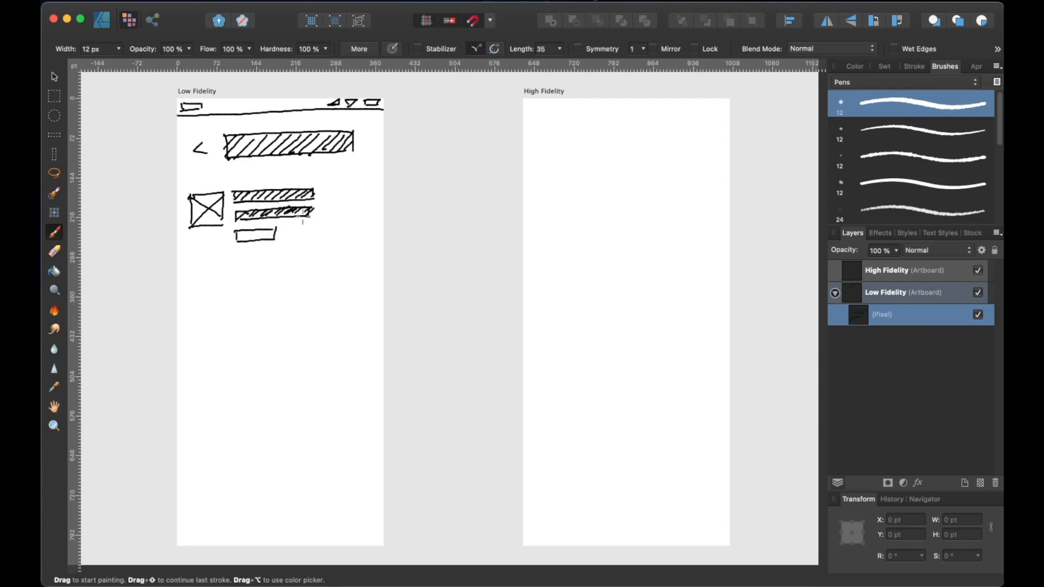
# Sketch two CTA buttons under the first item and a divider line beneath them
pyautogui.moveTo(250, 233); pyautogui.dragTo(256, 238)
pyautogui.moveTo(253, 233); pyautogui.dragTo(260, 239)
pyautogui.moveTo(263, 232); pyautogui.dragTo(268, 238)
pyautogui.moveTo(260, 236)
pyautogui.mouseDown()
pyautogui.moveTo(319, 226)
pyautogui.moveTo(285, 239)
pyautogui.moveTo(328, 235)
pyautogui.moveTo(299, 232)
pyautogui.moveTo(325, 237)
pyautogui.mouseUp()
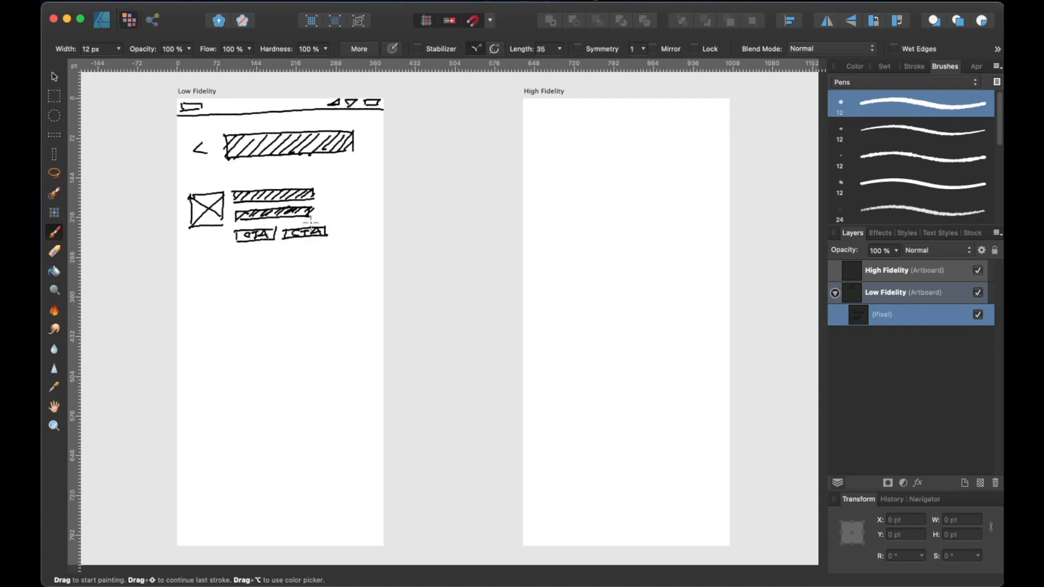
pyautogui.moveTo(192, 257); pyautogui.dragTo(375, 249)
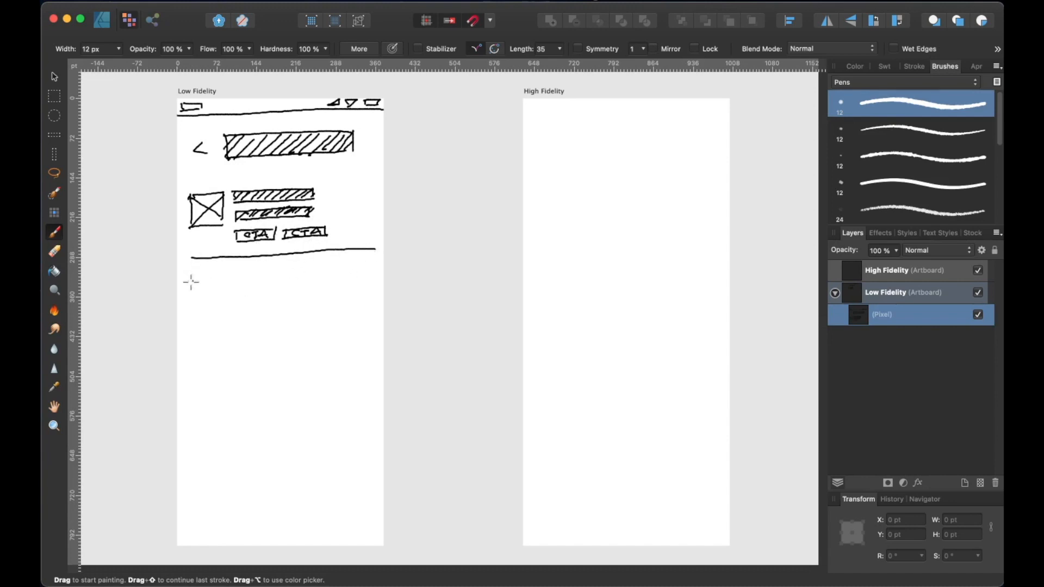
# Sketch a second list item with image placeholder, hatched text lines, two CTA buttons and a divider
pyautogui.moveTo(189, 281)
pyautogui.mouseDown()
pyautogui.moveTo(192, 305)
pyautogui.moveTo(229, 275)
pyautogui.moveTo(228, 309)
pyautogui.moveTo(219, 305)
pyautogui.moveTo(229, 307)
pyautogui.moveTo(188, 306)
pyautogui.mouseUp()
pyautogui.moveTo(245, 270)
pyautogui.mouseDown()
pyautogui.moveTo(338, 264)
pyautogui.moveTo(245, 283)
pyautogui.moveTo(298, 272)
pyautogui.moveTo(293, 279)
pyautogui.mouseUp()
pyautogui.moveTo(317, 267); pyautogui.dragTo(307, 277)
pyautogui.moveTo(332, 265); pyautogui.dragTo(323, 276)
pyautogui.moveTo(247, 288); pyautogui.dragTo(248, 297)
pyautogui.moveTo(247, 287)
pyautogui.mouseDown()
pyautogui.moveTo(325, 283)
pyautogui.moveTo(325, 294)
pyautogui.mouseUp()
pyautogui.moveTo(249, 298)
pyautogui.mouseDown()
pyautogui.moveTo(324, 295)
pyautogui.moveTo(301, 294)
pyautogui.mouseUp()
pyautogui.moveTo(324, 285); pyautogui.dragTo(316, 294)
pyautogui.moveTo(249, 306); pyautogui.dragTo(249, 317)
pyautogui.moveTo(250, 308); pyautogui.dragTo(287, 318)
pyautogui.moveTo(263, 309); pyautogui.dragTo(279, 314)
pyautogui.moveTo(298, 304)
pyautogui.mouseDown()
pyautogui.moveTo(298, 314)
pyautogui.moveTo(332, 303)
pyautogui.mouseUp()
pyautogui.moveTo(333, 303); pyautogui.dragTo(333, 315)
pyautogui.moveTo(305, 308); pyautogui.dragTo(322, 306)
pyautogui.moveTo(322, 315); pyautogui.dragTo(330, 304)
pyautogui.moveTo(200, 338); pyautogui.dragTo(376, 330)
# Sketch a third list item with image placeholder, hatched text lines and two CTA buttons
pyautogui.scroll(-3, 350, 376)
pyautogui.moveTo(231, 320); pyautogui.dragTo(228, 349)
pyautogui.moveTo(230, 319); pyautogui.dragTo(266, 319)
pyautogui.moveTo(264, 315); pyautogui.dragTo(271, 350)
pyautogui.moveTo(267, 320)
pyautogui.mouseDown()
pyautogui.moveTo(236, 356)
pyautogui.moveTo(383, 302)
pyautogui.mouseUp()
pyautogui.moveTo(296, 322)
pyautogui.mouseDown()
pyautogui.moveTo(380, 314)
pyautogui.moveTo(299, 308)
pyautogui.mouseUp()
pyautogui.moveTo(316, 319)
pyautogui.mouseDown()
pyautogui.moveTo(328, 306)
pyautogui.moveTo(365, 303)
pyautogui.mouseUp()
pyautogui.moveTo(370, 316); pyautogui.dragTo(383, 305)
pyautogui.moveTo(279, 332); pyautogui.dragTo(378, 324)
pyautogui.moveTo(278, 341)
pyautogui.mouseDown()
pyautogui.moveTo(375, 334)
pyautogui.moveTo(304, 329)
pyautogui.mouseUp()
pyautogui.moveTo(323, 340); pyautogui.dragTo(348, 327)
pyautogui.moveTo(365, 335); pyautogui.dragTo(377, 325)
pyautogui.moveTo(281, 351)
pyautogui.mouseDown()
pyautogui.moveTo(280, 361)
pyautogui.moveTo(328, 346)
pyautogui.mouseUp()
pyautogui.moveTo(278, 363)
pyautogui.mouseDown()
pyautogui.moveTo(325, 359)
pyautogui.moveTo(317, 352)
pyautogui.mouseUp()
pyautogui.moveTo(334, 348)
pyautogui.mouseDown()
pyautogui.moveTo(333, 359)
pyautogui.moveTo(377, 356)
pyautogui.moveTo(342, 356)
pyautogui.mouseUp()
pyautogui.moveTo(349, 350); pyautogui.dragTo(358, 348)
pyautogui.moveTo(353, 349); pyautogui.dragTo(353, 357)
pyautogui.moveTo(361, 357)
pyautogui.mouseDown()
pyautogui.moveTo(373, 349)
pyautogui.moveTo(374, 360)
pyautogui.mouseUp()
# Sketch a bottom tab bar line with five crossed icon placeholders at the artboard's foot
pyautogui.scroll(-3, 250, 411)
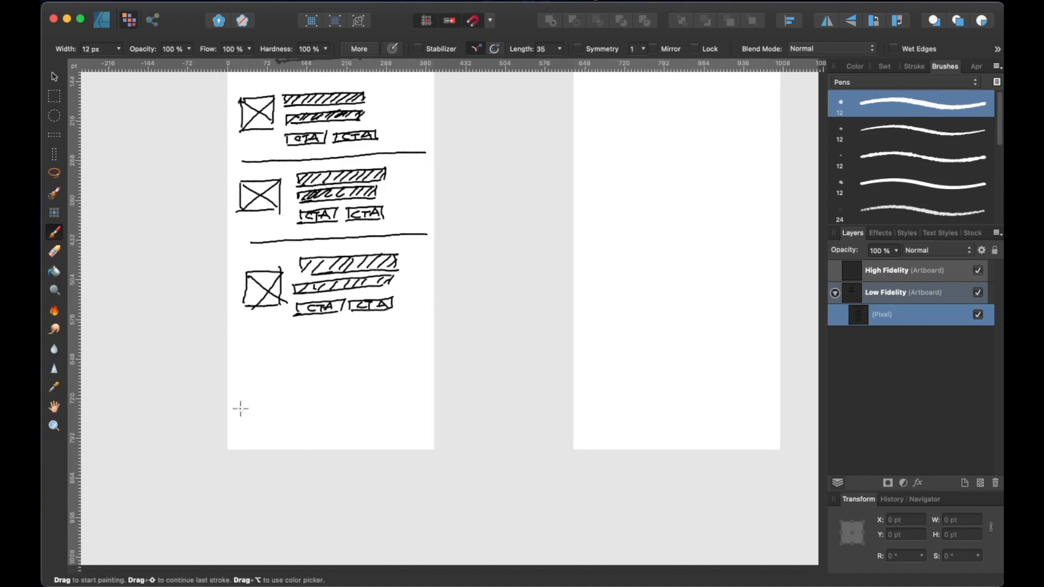
pyautogui.moveTo(229, 408); pyautogui.dragTo(432, 405)
pyautogui.press('space')
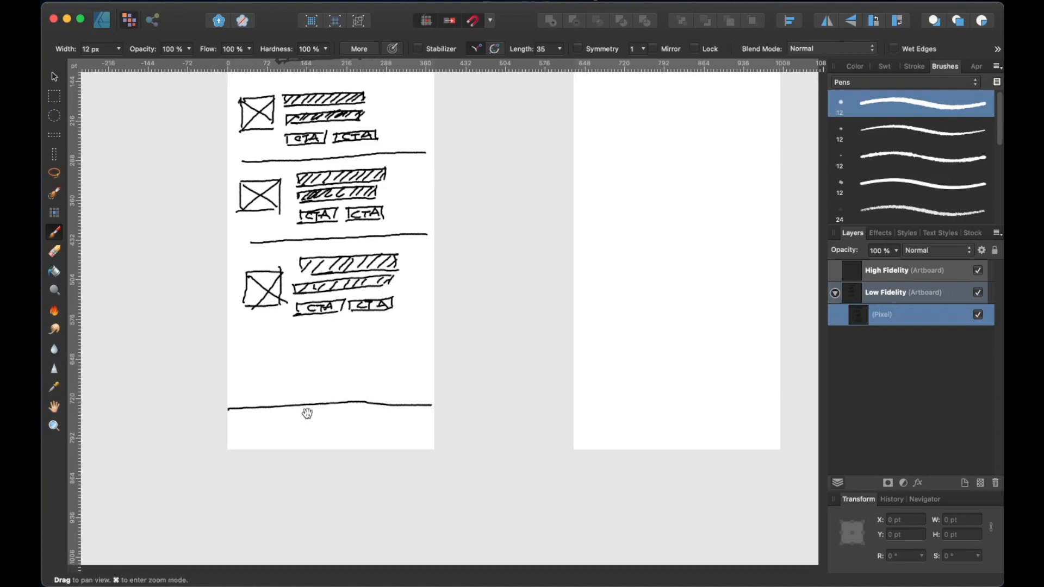
pyautogui.moveTo(307, 413); pyautogui.dragTo(322, 384)
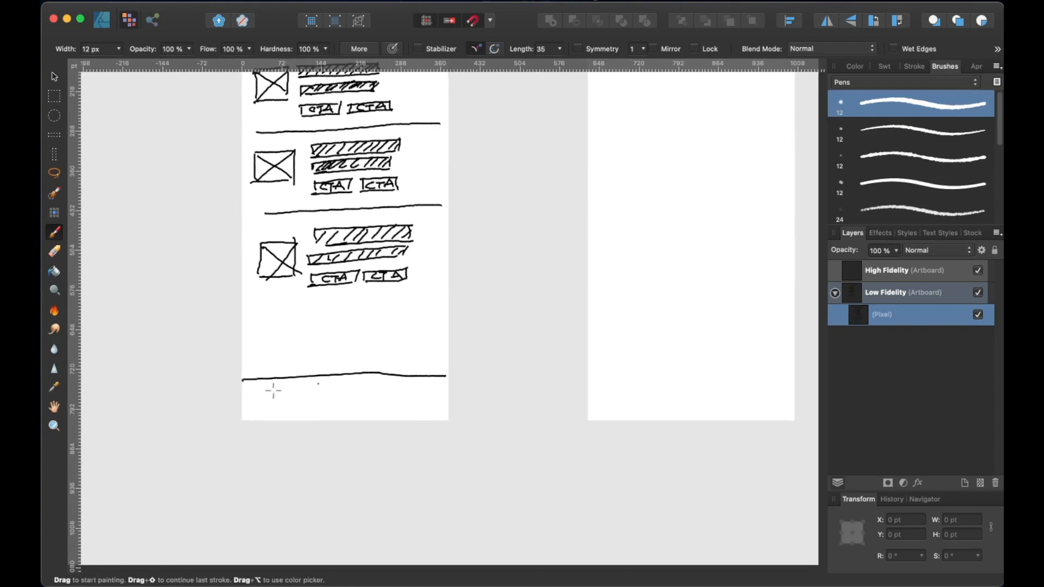
pyautogui.moveTo(253, 404)
pyautogui.mouseDown()
pyautogui.moveTo(255, 392)
pyautogui.moveTo(278, 392)
pyautogui.moveTo(275, 411)
pyautogui.moveTo(254, 411)
pyautogui.moveTo(329, 390)
pyautogui.moveTo(328, 406)
pyautogui.moveTo(306, 406)
pyautogui.moveTo(326, 407)
pyautogui.mouseUp()
pyautogui.moveTo(330, 393)
pyautogui.mouseDown()
pyautogui.moveTo(361, 392)
pyautogui.moveTo(359, 406)
pyautogui.mouseUp()
pyautogui.moveTo(332, 394)
pyautogui.mouseDown()
pyautogui.moveTo(358, 406)
pyautogui.moveTo(405, 390)
pyautogui.mouseUp()
pyautogui.moveTo(375, 406); pyautogui.dragTo(403, 405)
pyautogui.moveTo(403, 390); pyautogui.dragTo(381, 407)
pyautogui.moveTo(377, 395); pyautogui.dragTo(401, 406)
pyautogui.moveTo(412, 392); pyautogui.dragTo(412, 407)
pyautogui.moveTo(412, 392)
pyautogui.mouseDown()
pyautogui.moveTo(436, 405)
pyautogui.moveTo(414, 406)
pyautogui.mouseUp()
pyautogui.moveTo(413, 393); pyautogui.dragTo(435, 405)
pyautogui.click(407, 341)
pyautogui.press('space')
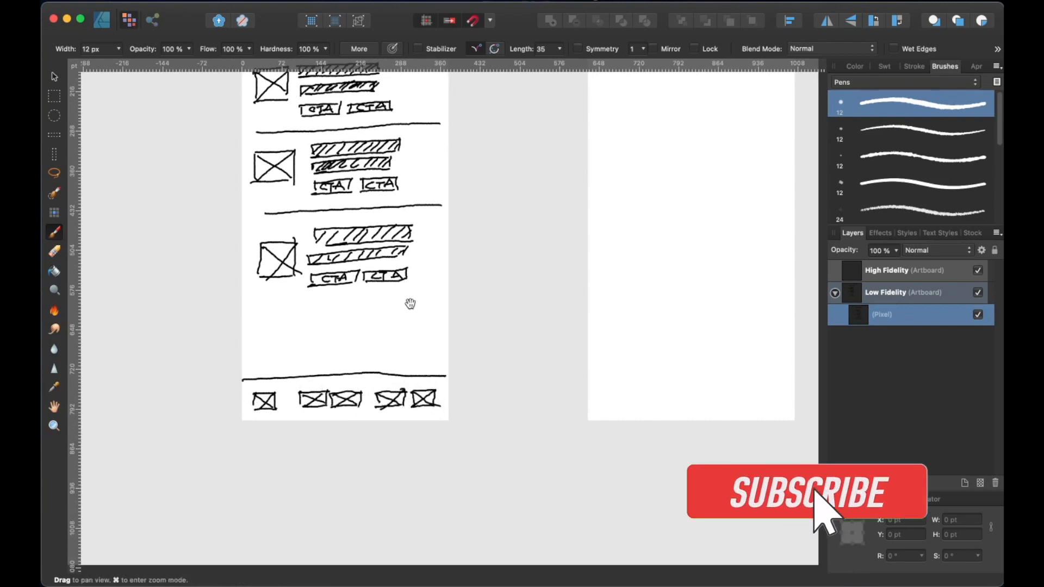
pyautogui.moveTo(410, 300); pyautogui.dragTo(356, 392)
pyautogui.moveTo(416, 324)
pyautogui.mouseDown()
pyautogui.moveTo(422, 361)
pyautogui.moveTo(431, 354)
pyautogui.mouseUp()
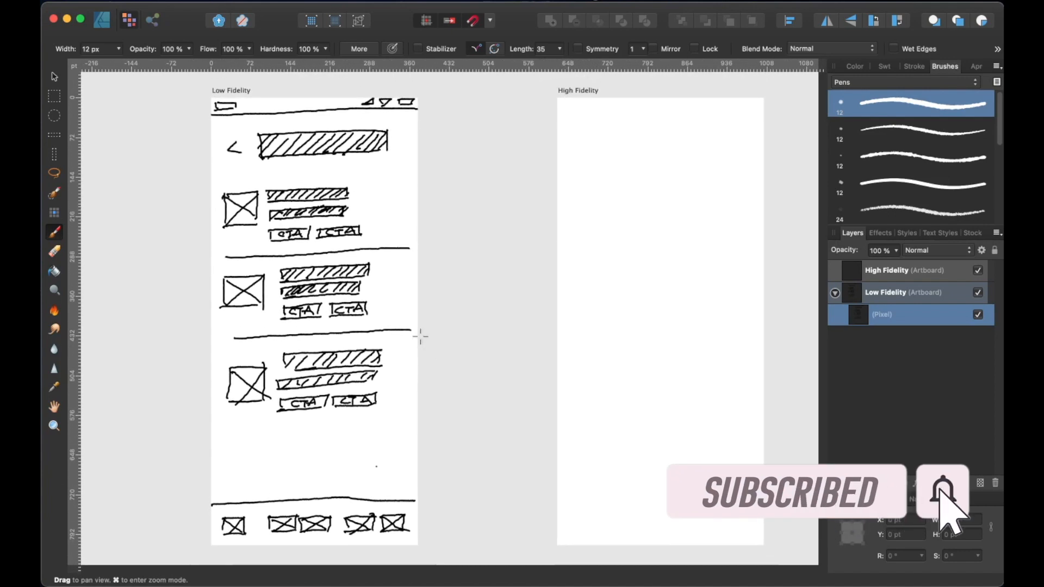
pyautogui.click(400, 303)
pyautogui.hscroll(2, 400, 303)
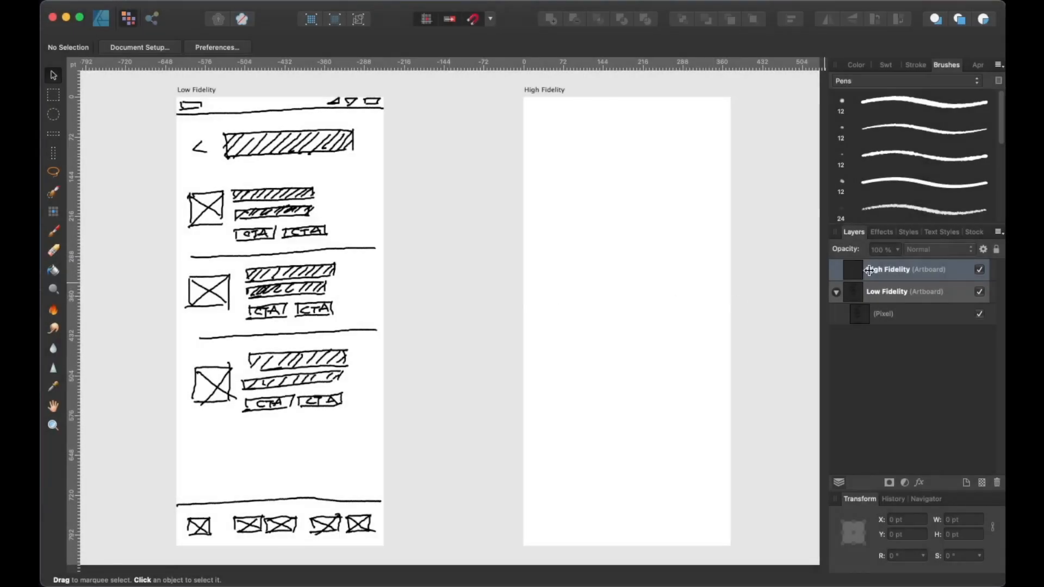
# Switch to the Designer persona with the High Fidelity artboard selected and open the Assets panel
pyautogui.click(894, 270)
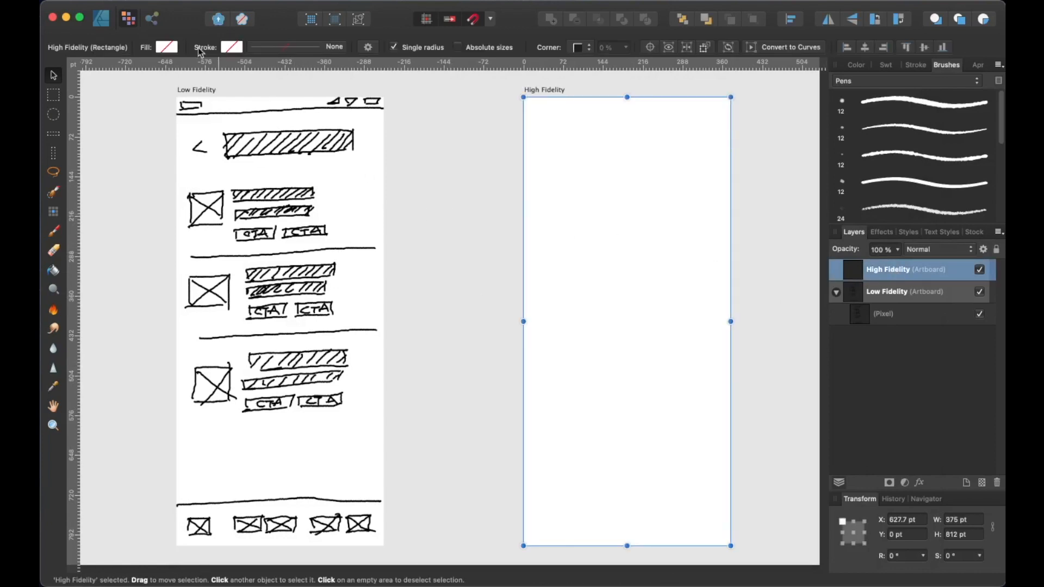
pyautogui.click(102, 19)
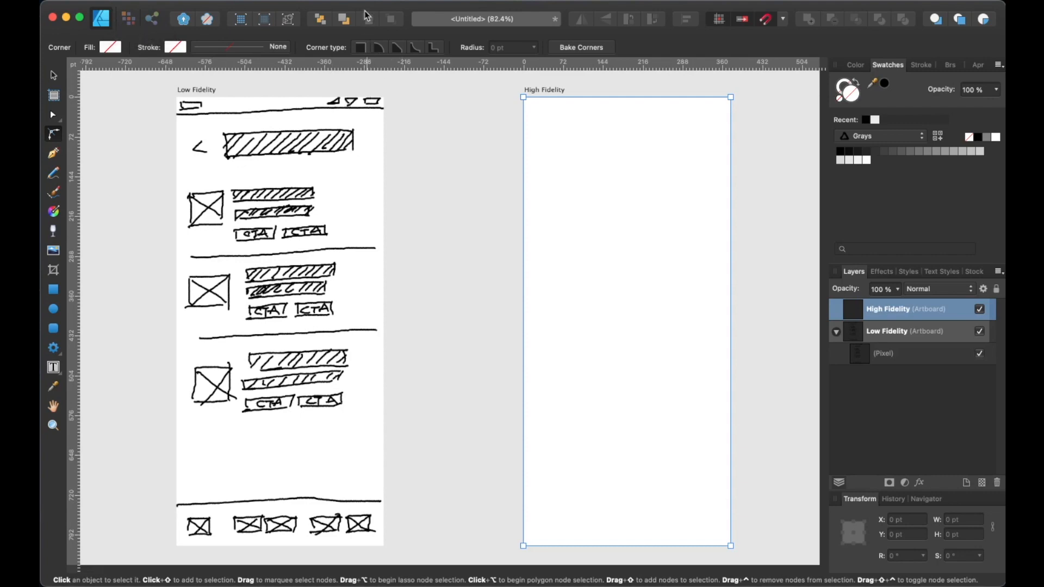
pyautogui.click(327, 1)
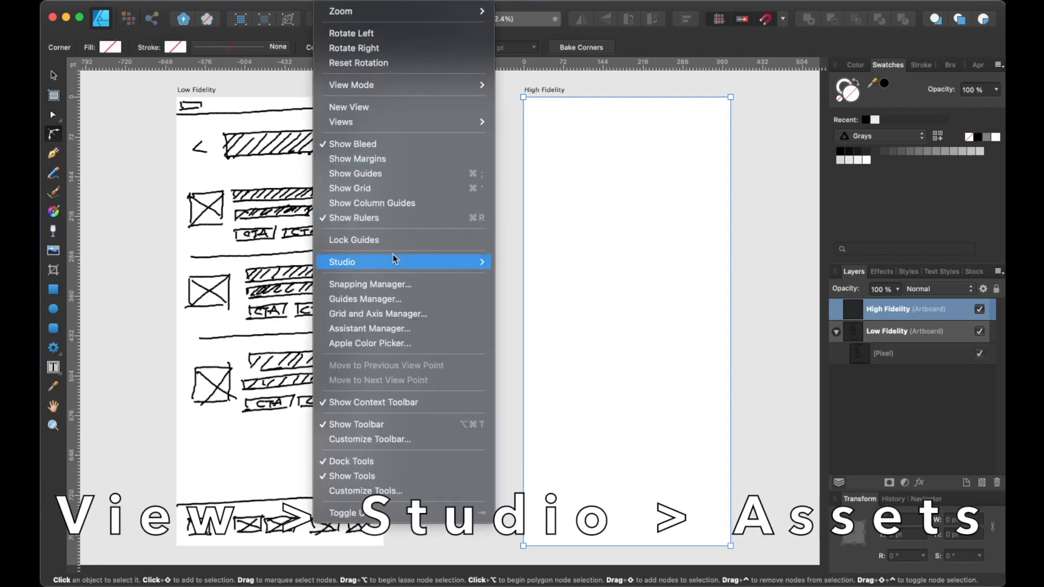
pyautogui.moveTo(396, 259)
pyautogui.click(543, 216)
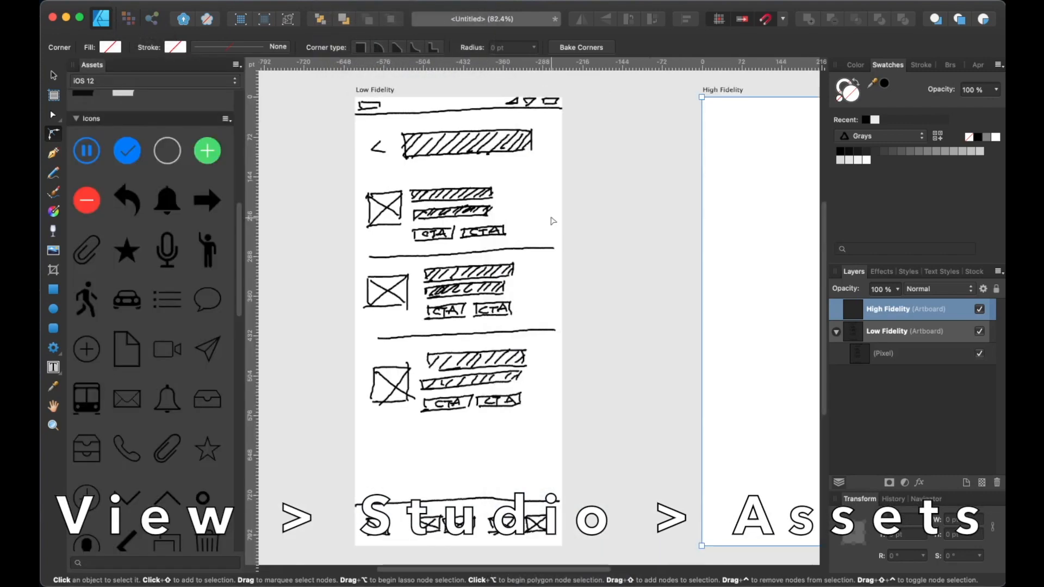
# Place the iPhone X status bar and the back chevron icon assets onto the High Fidelity artboard
pyautogui.scroll(3, 176, 221)
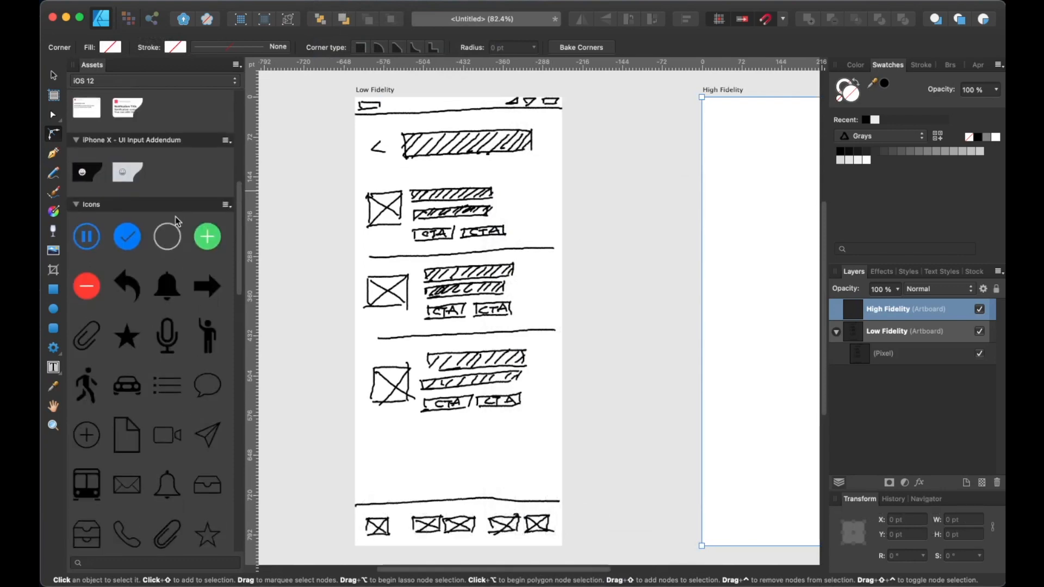
pyautogui.click(585, 222)
pyautogui.scroll(-5, 597, 212)
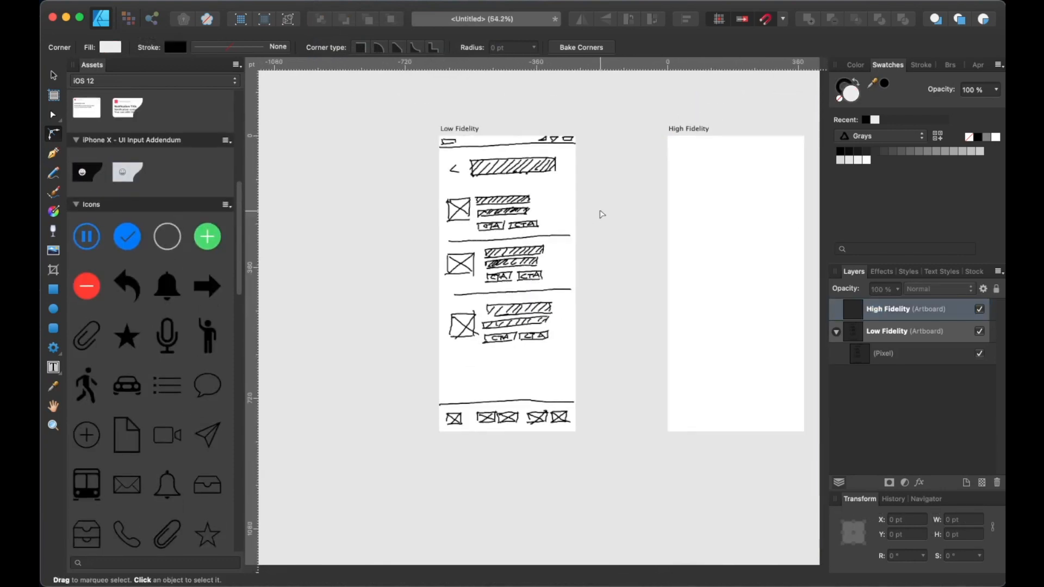
pyautogui.moveTo(596, 210); pyautogui.dragTo(518, 252)
pyautogui.scroll(6, 187, 182)
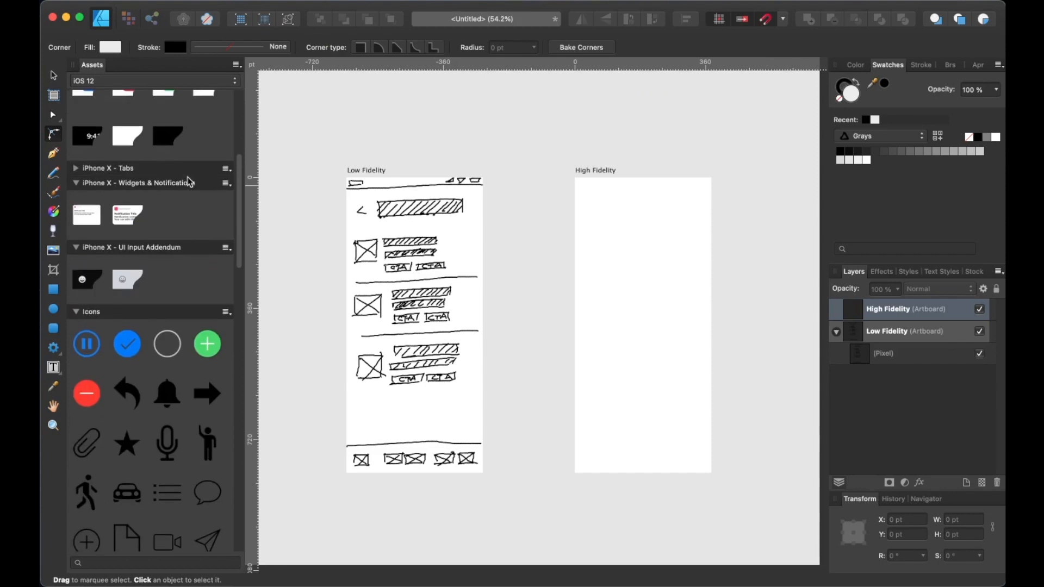
pyautogui.moveTo(91, 205); pyautogui.dragTo(713, 189)
pyautogui.click(566, 239)
pyautogui.scroll(3, 577, 247)
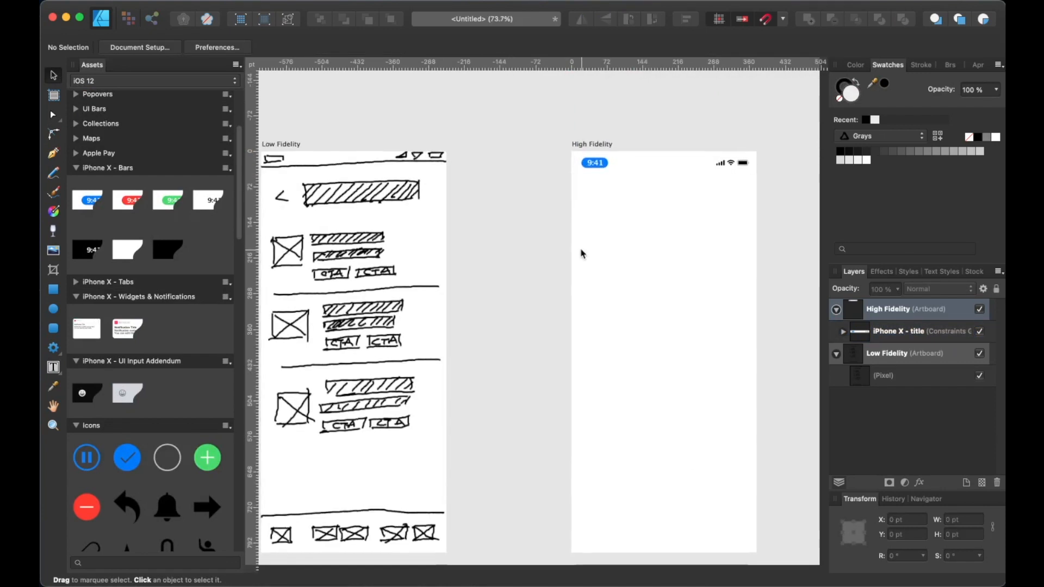
pyautogui.scroll(-10, 158, 331)
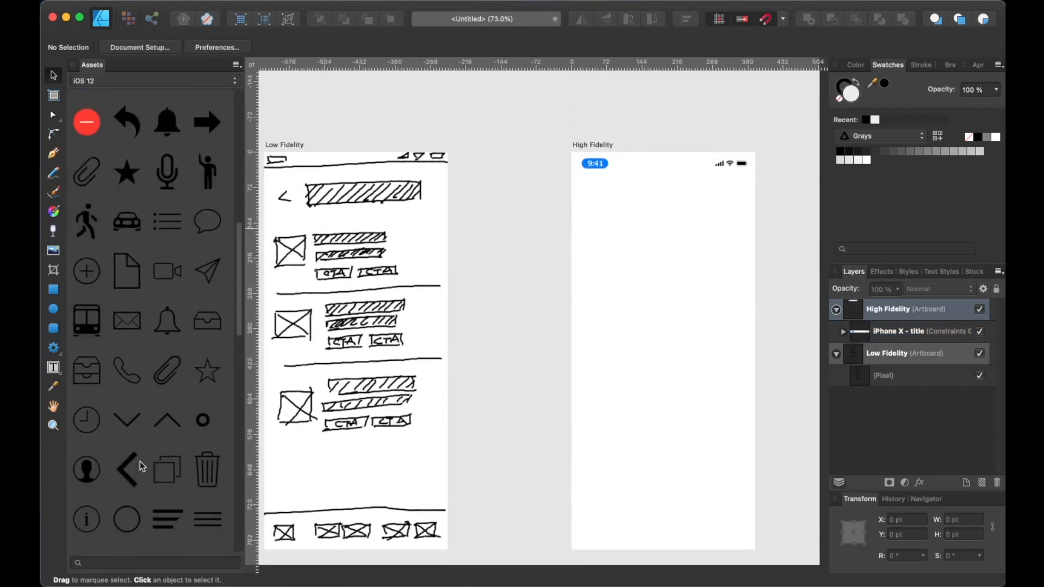
pyautogui.moveTo(131, 476); pyautogui.dragTo(591, 192)
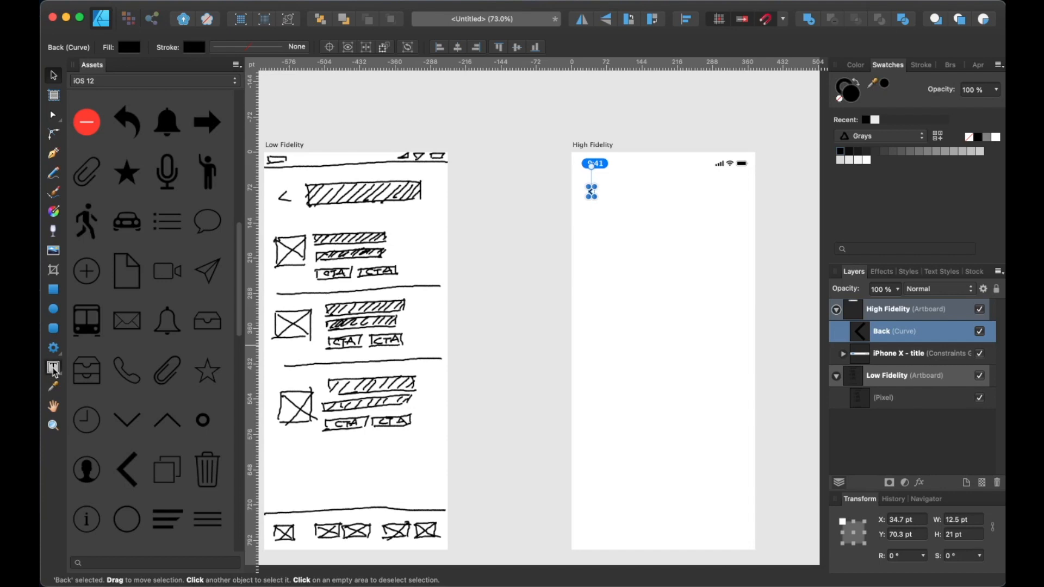
# Add the art text "Pending Invitations" beside the back icon and set it to 24 pt bold
pyautogui.click(54, 369)
pyautogui.moveTo(53, 370); pyautogui.dragTo(91, 372)
pyautogui.moveTo(616, 181); pyautogui.dragTo(701, 210)
pyautogui.click(136, 47)
pyautogui.click(152, 433)
pyautogui.click(260, 48)
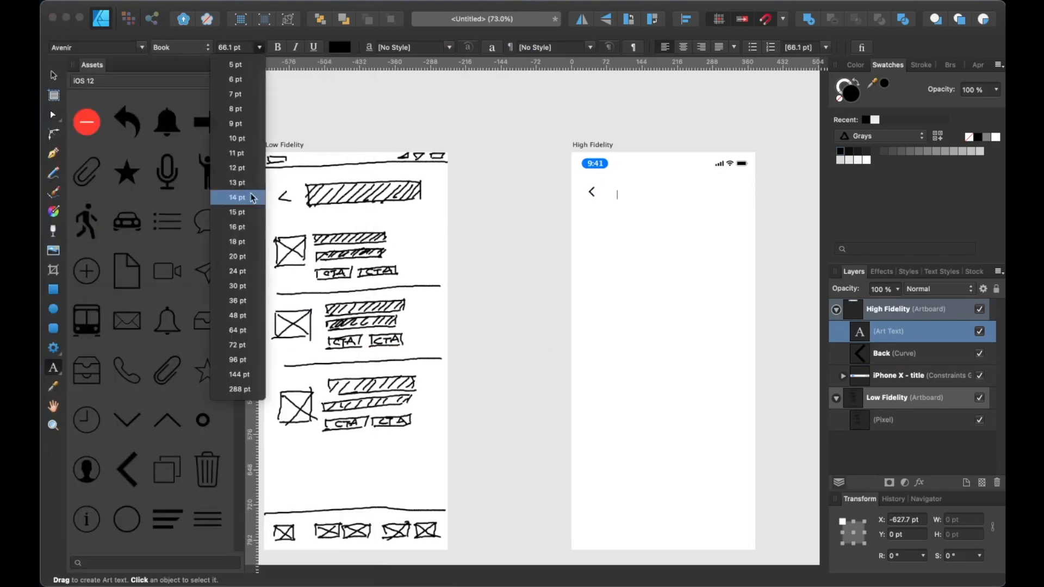
pyautogui.click(237, 300)
pyautogui.write('Pending Invitations')
pyautogui.press('super+a')
pyautogui.click(260, 48)
pyautogui.click(237, 271)
pyautogui.click(277, 48)
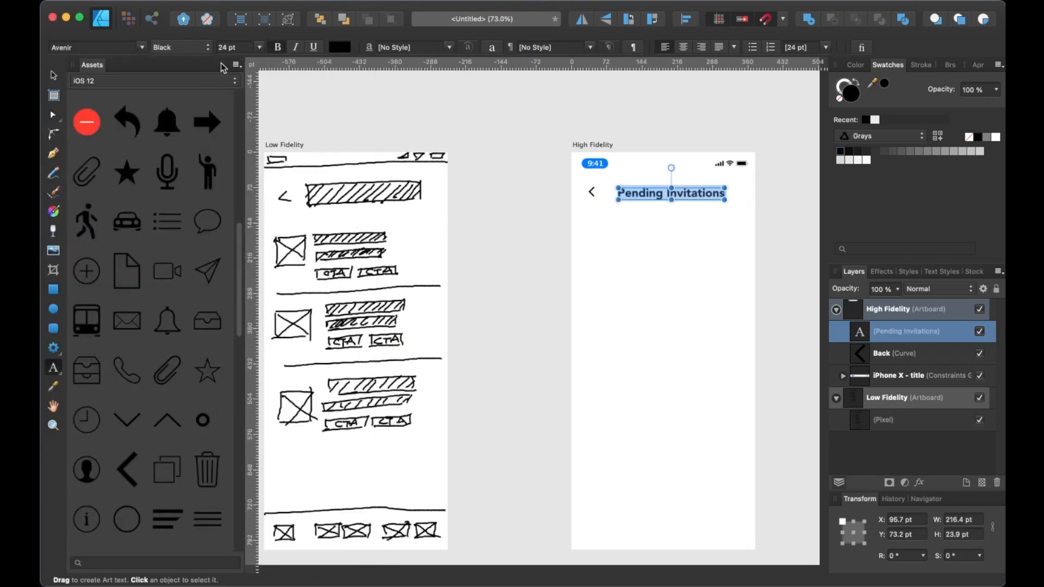
# Align the title text with the back icon and color it blue
pyautogui.click(53, 75)
pyautogui.click(660, 255)
pyautogui.scroll(3, 615, 200)
pyautogui.moveTo(615, 201); pyautogui.dragTo(650, 198)
pyautogui.keyDown('shift'); pyautogui.click(514, 198); pyautogui.keyUp('shift')
pyautogui.click(653, 248)
pyautogui.click(647, 198)
pyautogui.click(889, 136)
pyautogui.click(870, 112)
pyautogui.click(501, 160)
pyautogui.click(723, 269)
pyautogui.scroll(-3, 723, 270)
pyautogui.click(436, 291)
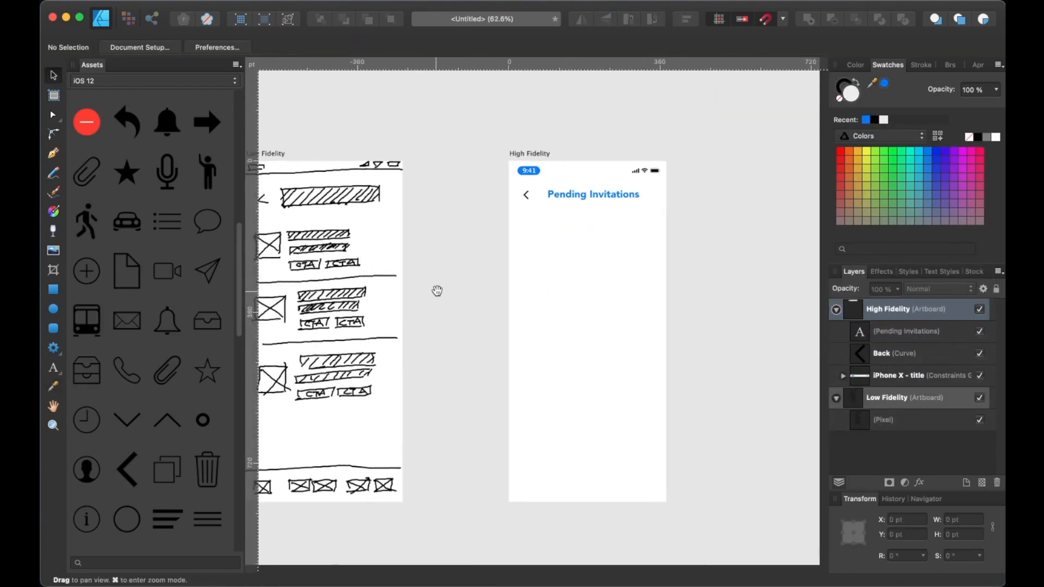
# Draw a circle about 82 pt wide below the back icon with the Ellipse tool
pyautogui.scroll(7, 209, 263)
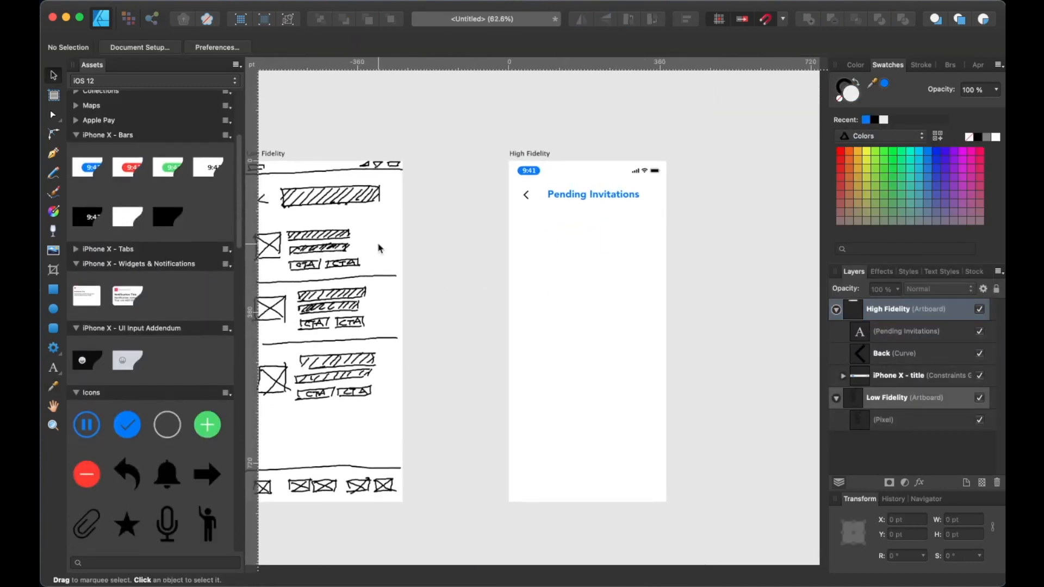
pyautogui.click(53, 308)
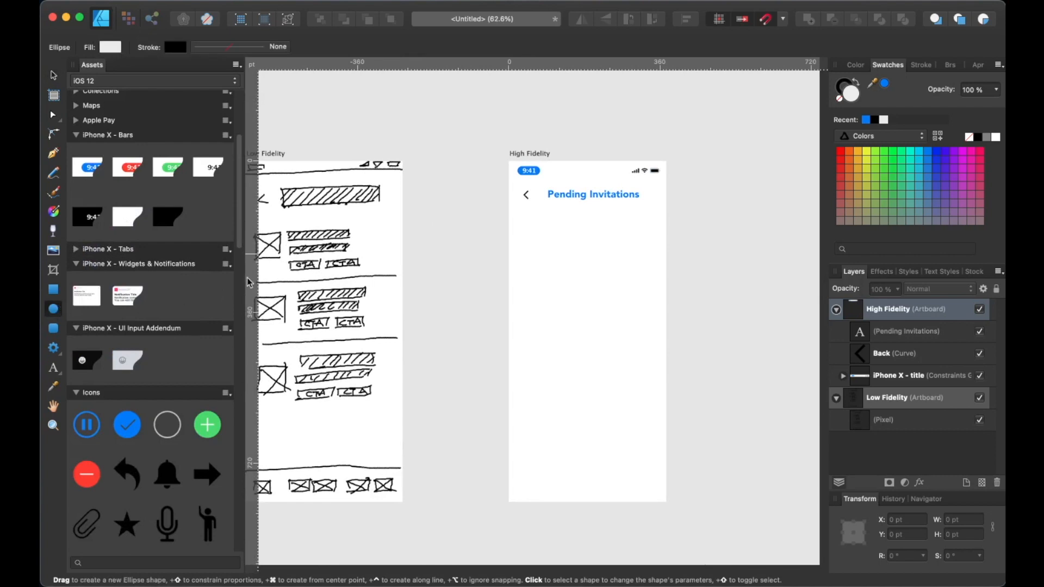
pyautogui.hscroll(-3, 480, 226)
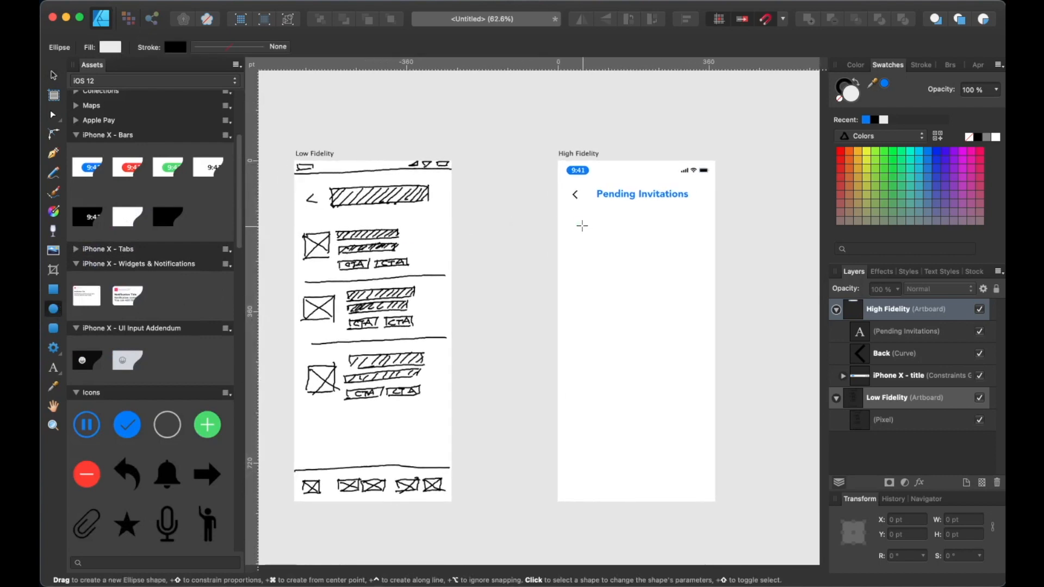
pyautogui.moveTo(573, 223); pyautogui.dragTo(594, 248)
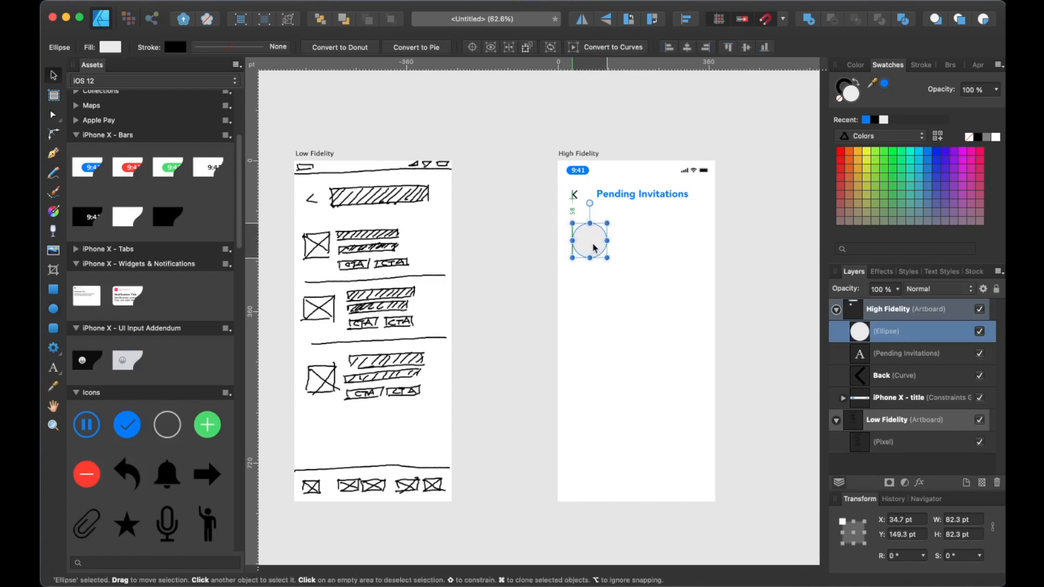
# Add art text with a sample person's full name beside the circle and enlarge it to 20 pt
pyautogui.click(520, 231)
pyautogui.hscroll(2, 520, 231)
pyautogui.press('t')
pyautogui.scroll(2, 568, 254)
pyautogui.click(601, 213)
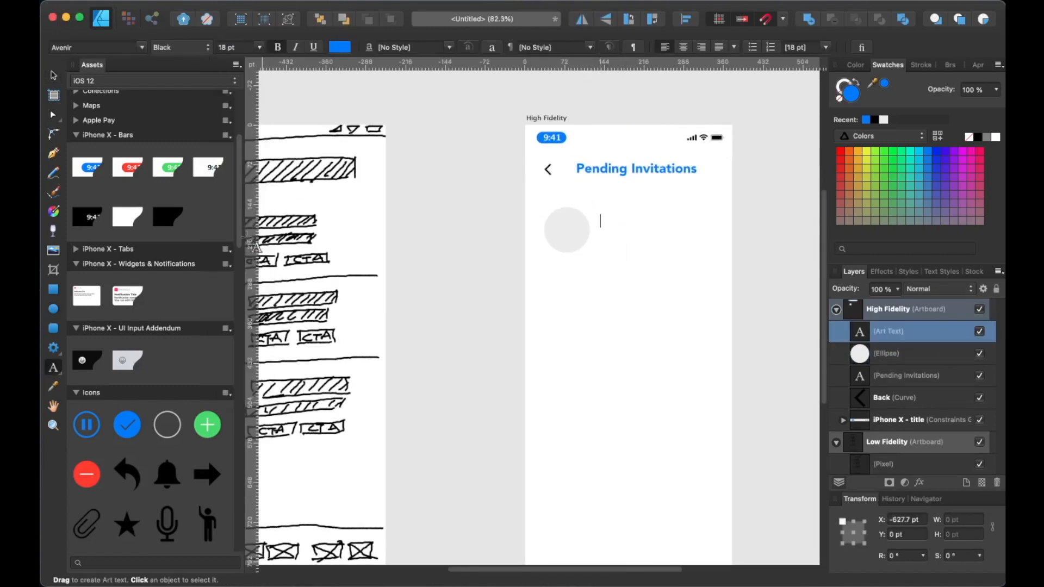
pyautogui.write('John Smith')
pyautogui.press('Escape')
pyautogui.scroll(4, 617, 257)
pyautogui.tripleClick(635, 181)
pyautogui.press('super+shift+period')
pyautogui.press('Escape')
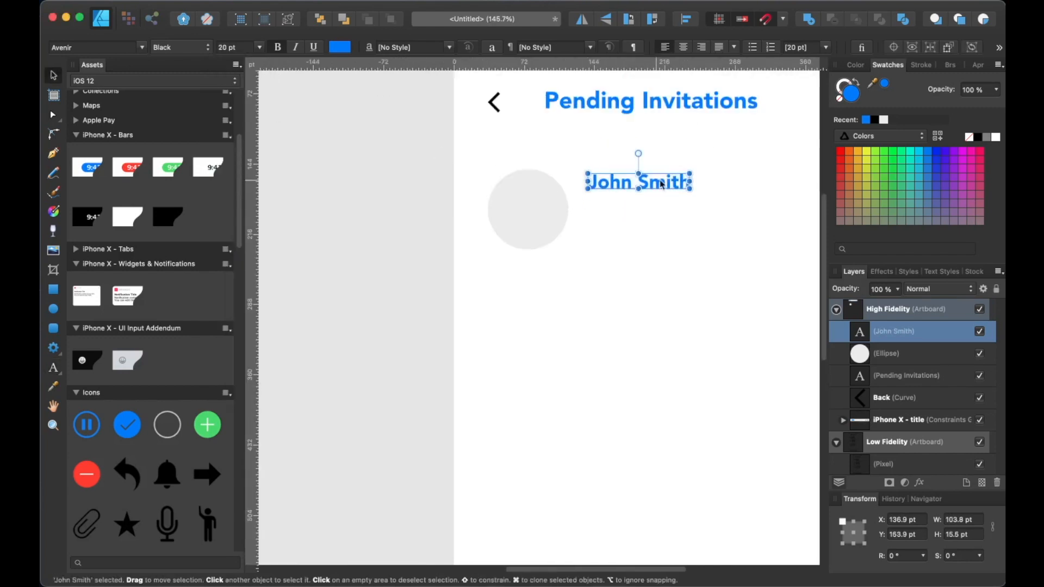
# Duplicate the name text below itself, change it to "has sent you an invitation" and give it a lighter font weight
pyautogui.moveTo(647, 182); pyautogui.dragTo(647, 204)
pyautogui.doubleClick(664, 204)
pyautogui.press('super+a')
pyautogui.write('has sent you an invitation')
pyautogui.press('super+a')
pyautogui.click(181, 48)
pyautogui.click(176, 71)
pyautogui.click(53, 76)
pyautogui.click(590, 250)
pyautogui.hscroll(3, 523, 270)
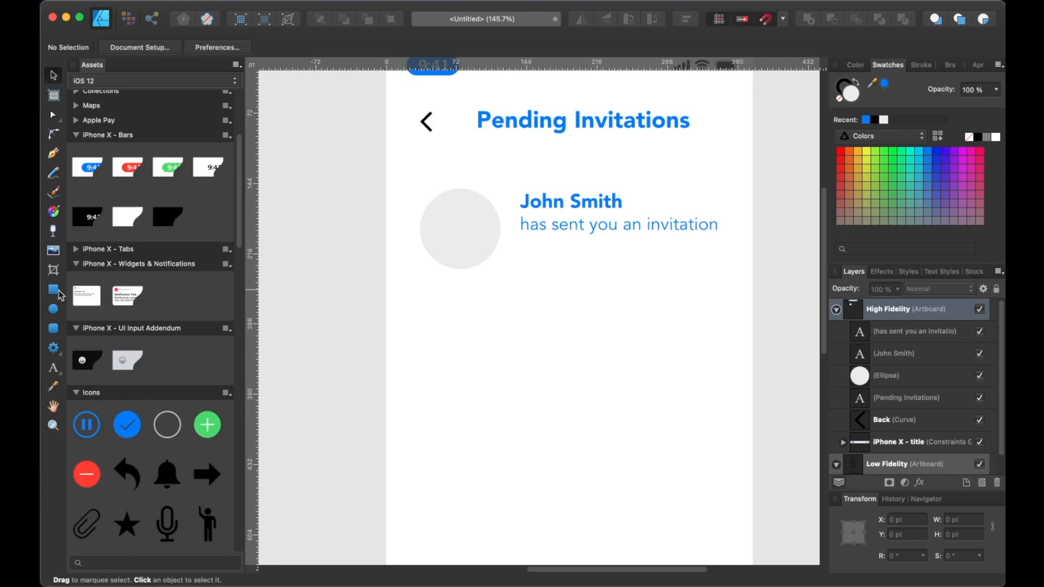
# Draw a rounded rectangle about 81 by 26 pt below the subtitle and add white "Accept" text
pyautogui.click(54, 328)
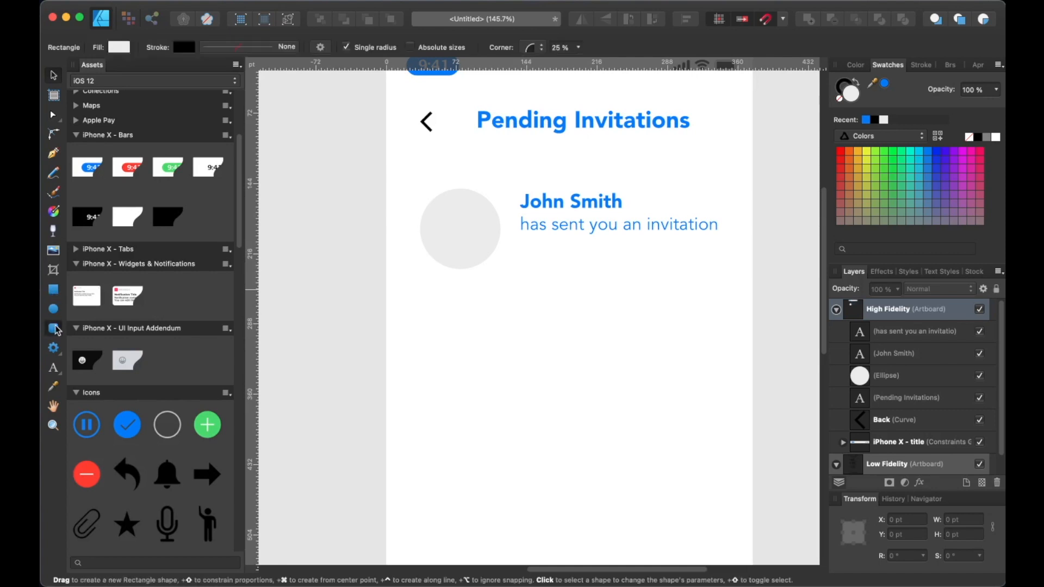
pyautogui.moveTo(517, 242); pyautogui.dragTo(599, 269)
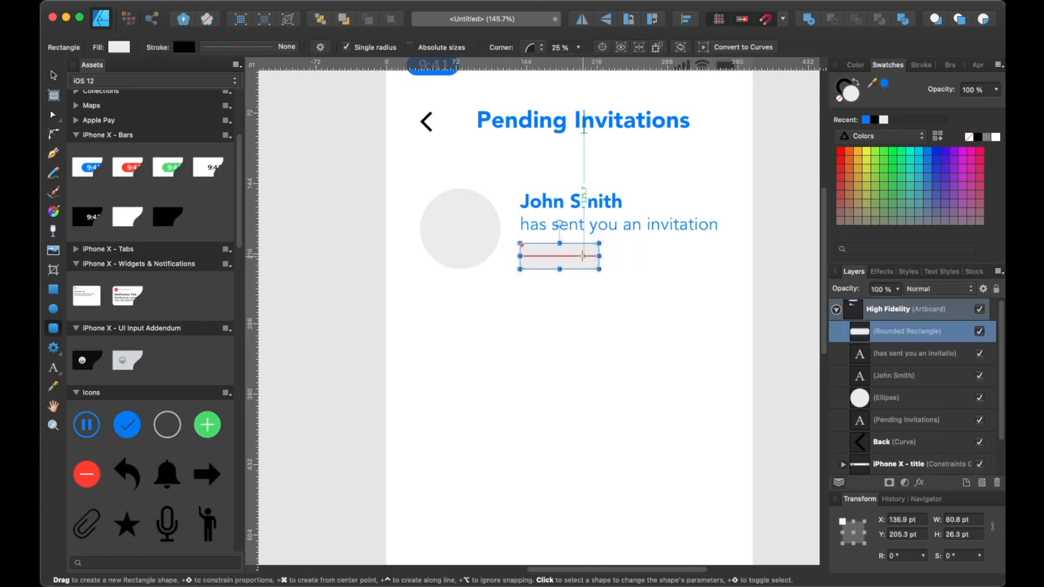
pyautogui.press('t')
pyautogui.click(619, 253)
pyautogui.write('Accept')
pyautogui.hotkey('ctrl', 'a')
pyautogui.click(995, 137)
pyautogui.click(53, 75)
# Center the Accept text on the rounded rectangle and set it to 14 pt
pyautogui.moveTo(669, 255); pyautogui.dragTo(581, 258)
pyautogui.scroll(4, 581, 258)
pyautogui.doubleClick(566, 250)
pyautogui.click(260, 47)
pyautogui.click(256, 204)
pyautogui.click(53, 75)
pyautogui.moveTo(512, 248); pyautogui.dragTo(523, 246)
# Fill the Accept button's rectangle green, choosing a darker shade in the Color Chooser
pyautogui.click(582, 252)
pyautogui.click(884, 151)
pyautogui.doubleClick(850, 94)
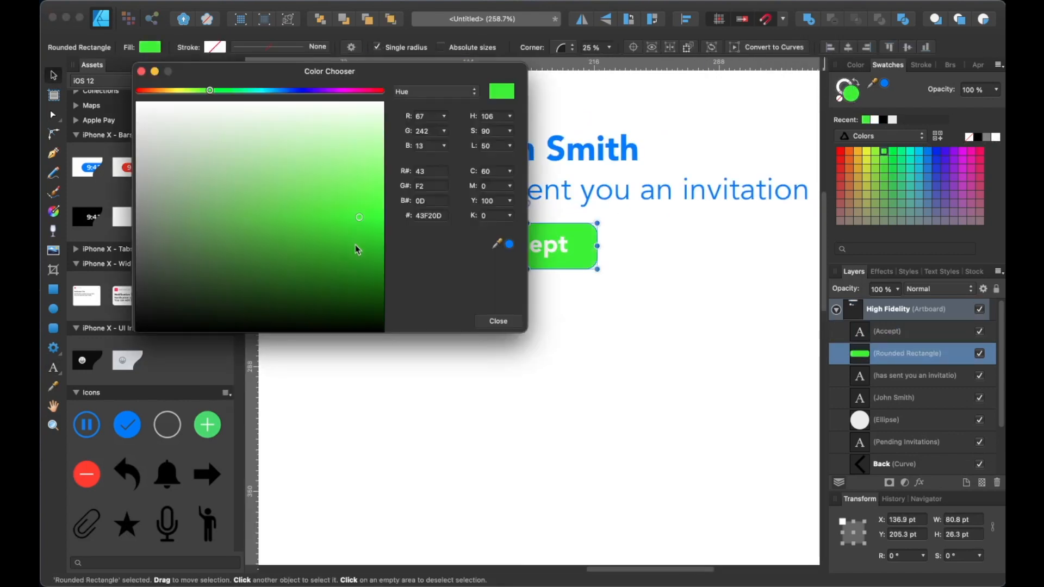
pyautogui.click(358, 250)
pyautogui.click(498, 320)
# Duplicate the Accept button to its right and change the copy's label to "Decline"
pyautogui.moveTo(455, 251); pyautogui.dragTo(604, 313)
pyautogui.moveTo(453, 278); pyautogui.dragTo(661, 278)
pyautogui.doubleClick(661, 280)
pyautogui.write('Decline')
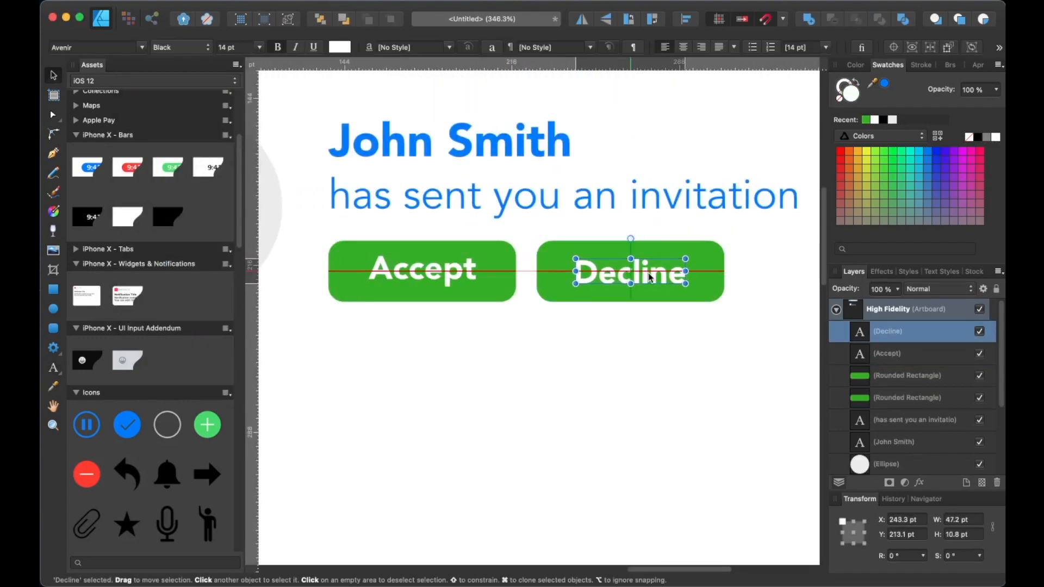
# Fill the Decline button's rectangle red
pyautogui.click(664, 280)
pyautogui.click(839, 150)
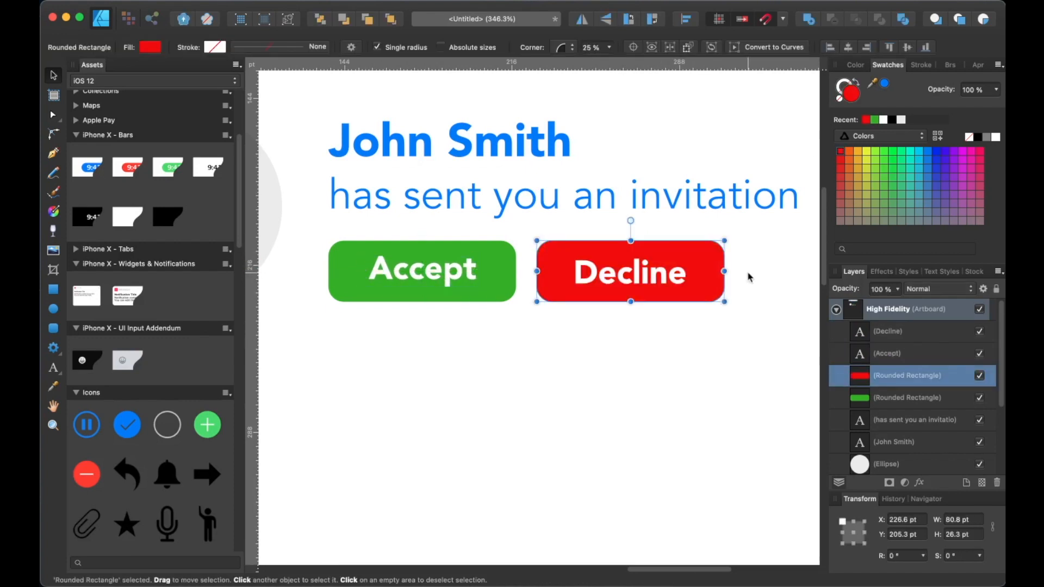
pyautogui.click(761, 326)
# Resize the avatar circle to about 78 pt so it lines up with the text and buttons
pyautogui.click(435, 274)
pyautogui.click(512, 342)
pyautogui.scroll(-5, 512, 342)
pyautogui.hscroll(-3, 512, 342)
pyautogui.click(450, 277)
pyautogui.moveTo(497, 323); pyautogui.dragTo(494, 319)
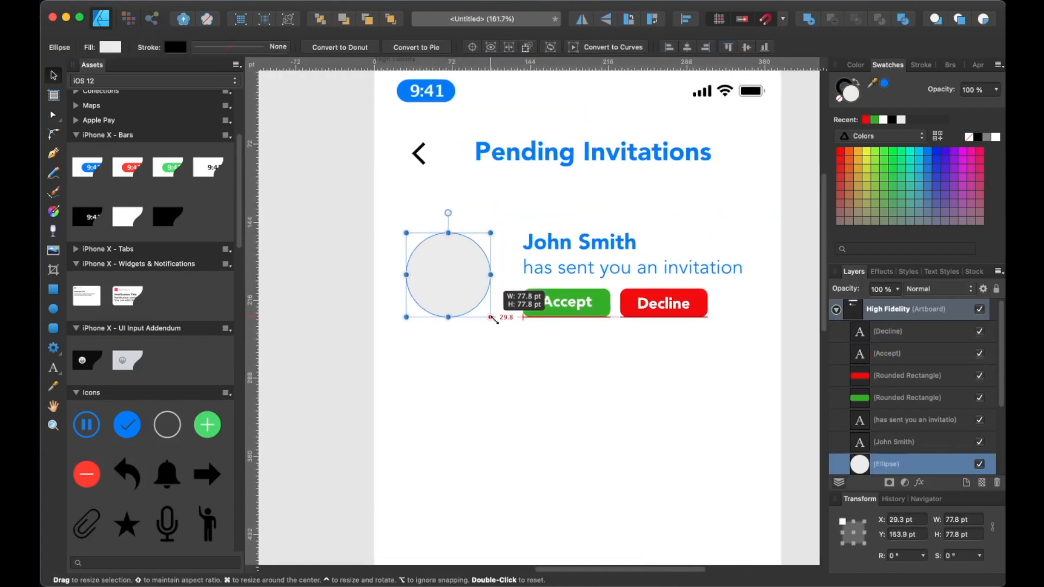
# Draw a horizontal separator line across the artboard below the buttons with the Pen tool
pyautogui.click(571, 353)
pyautogui.click(53, 153)
pyautogui.click(359, 340)
pyautogui.click(732, 339)
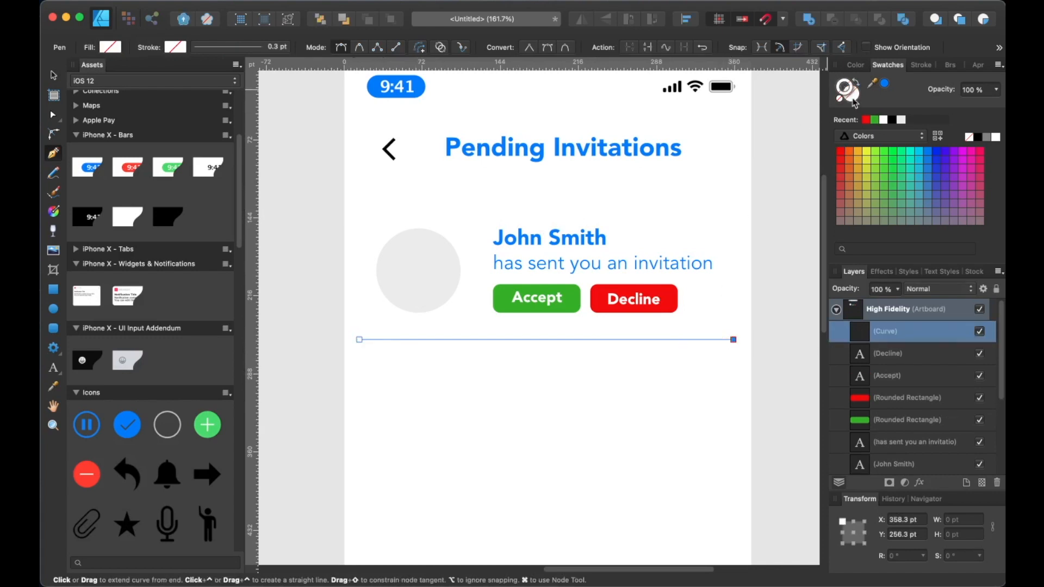
# Give the separator line a light gray stroke 2 pt wide
pyautogui.click(881, 136)
pyautogui.click(865, 124)
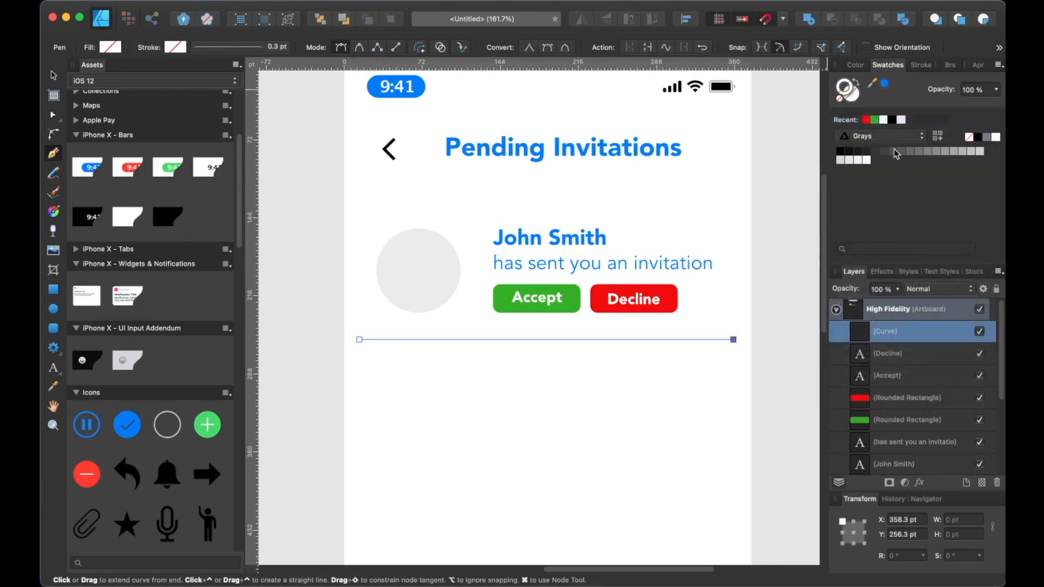
pyautogui.click(952, 151)
pyautogui.click(921, 65)
pyautogui.click(968, 103)
pyautogui.write('2')
pyautogui.press('Return')
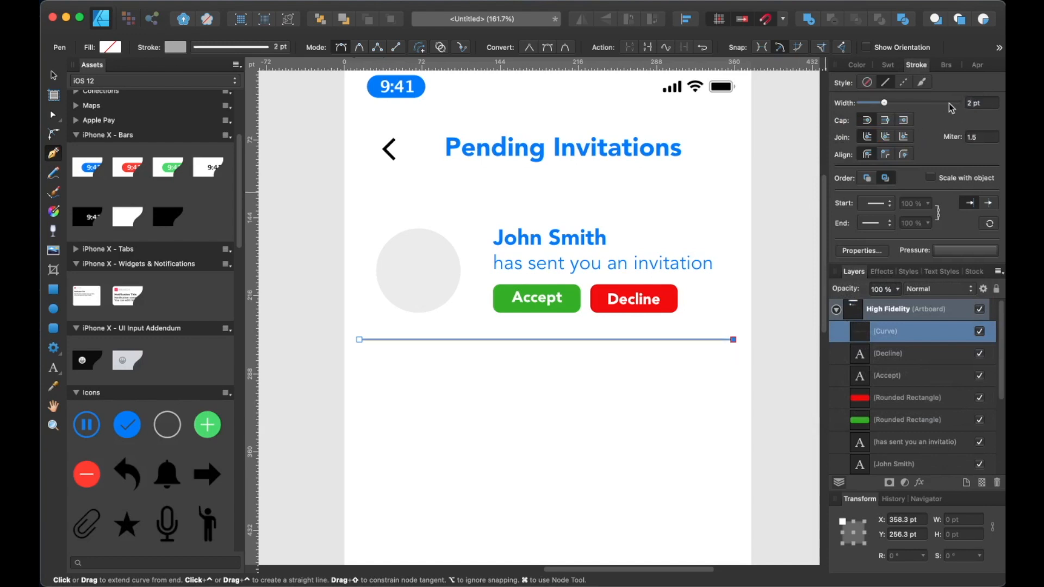
pyautogui.click(856, 65)
pyautogui.click(882, 65)
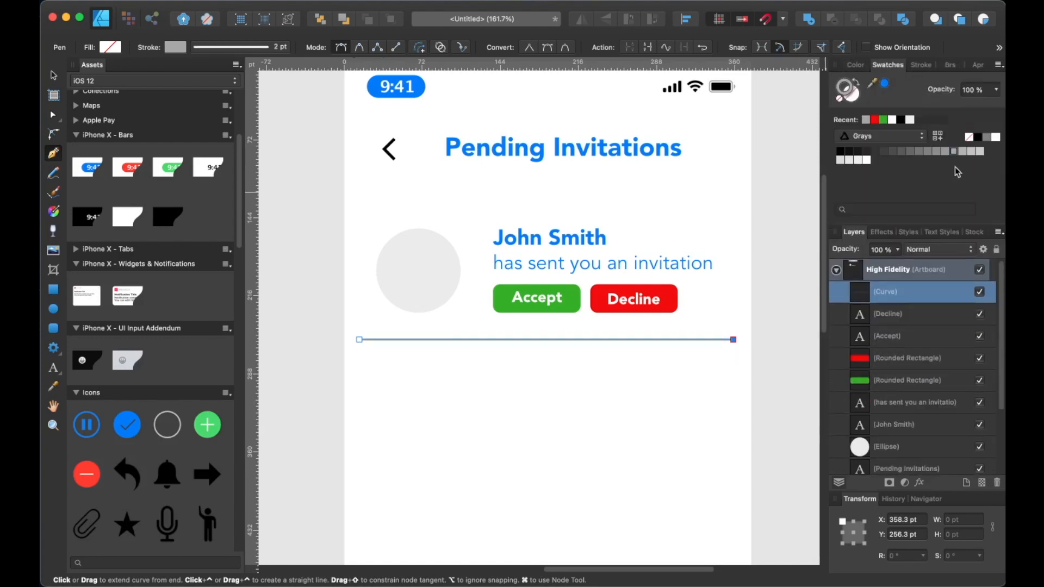
pyautogui.click(978, 152)
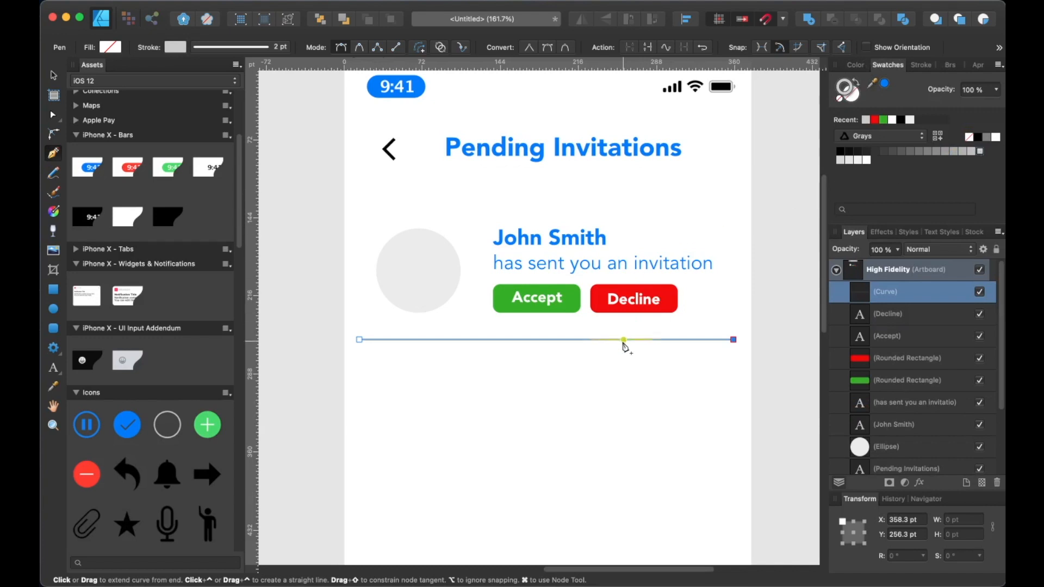
pyautogui.press('Escape')
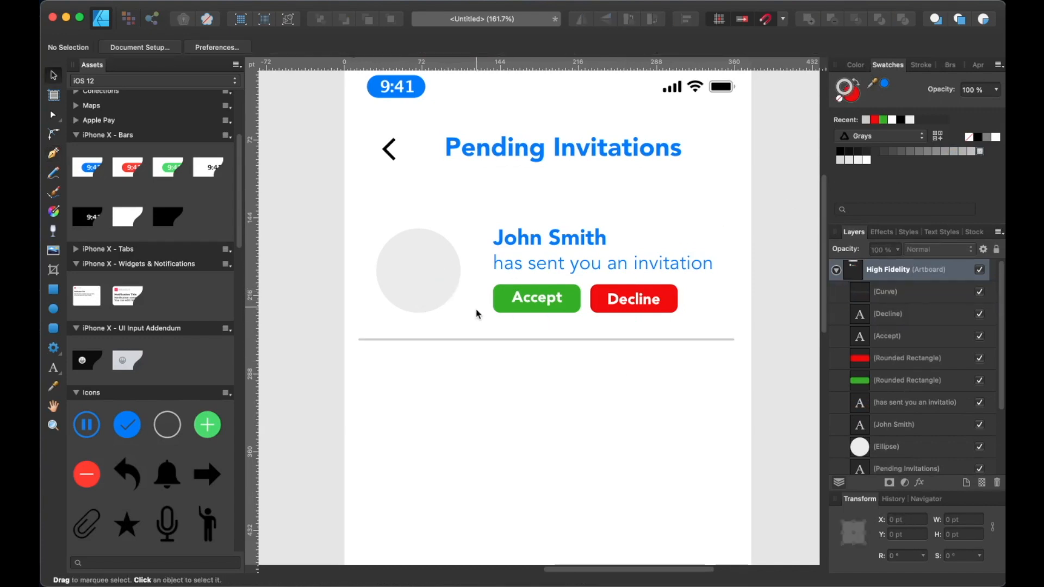
# Select the whole invitation row with its separator and duplicate it twice below
pyautogui.scroll(-5, 477, 295)
pyautogui.scroll(-3, 468, 459)
pyautogui.moveTo(419, 201); pyautogui.dragTo(686, 296)
pyautogui.moveTo(558, 250); pyautogui.dragTo(550, 329)
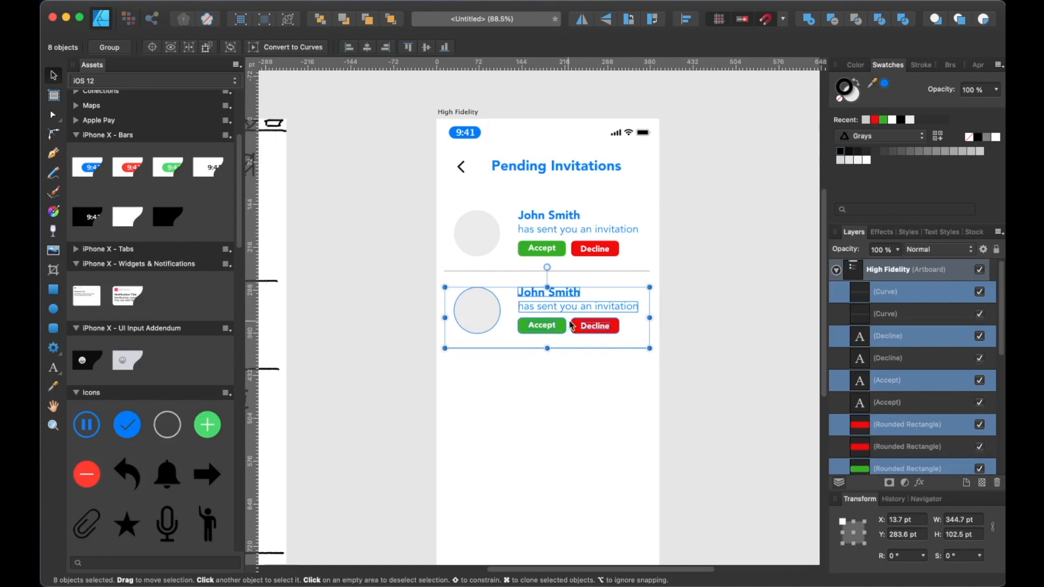
pyautogui.press('super+j')
pyautogui.click(699, 300)
pyautogui.moveTo(691, 371)
pyautogui.mouseDown()
pyautogui.moveTo(696, 256)
pyautogui.moveTo(682, 374)
pyautogui.mouseUp()
pyautogui.scroll(2, 639, 250)
# Replace the first names in the two duplicated rows with two different first names
pyautogui.doubleClick(510, 302)
pyautogui.doubleClick(497, 302)
pyautogui.write('Jane')
pyautogui.click(513, 393)
pyautogui.doubleClick(497, 394)
pyautogui.write('Jim')
pyautogui.press('Escape')
pyautogui.press('Escape')
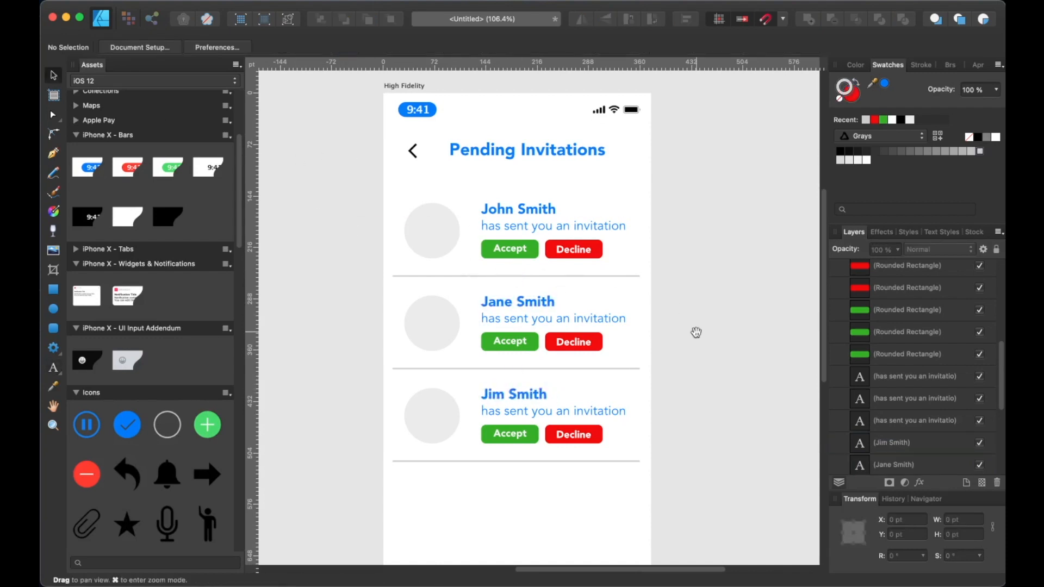
# Search the Unsplash stock photos for "portrait"
pyautogui.scroll(-2, 694, 333)
pyautogui.scroll(1, 670, 293)
pyautogui.scroll(1, 906, 312)
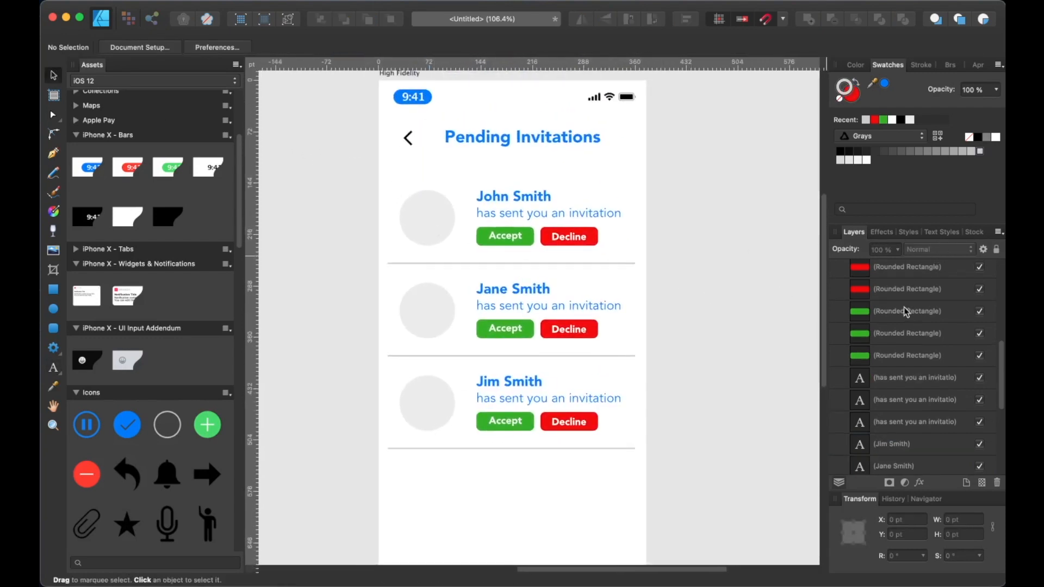
pyautogui.click(971, 233)
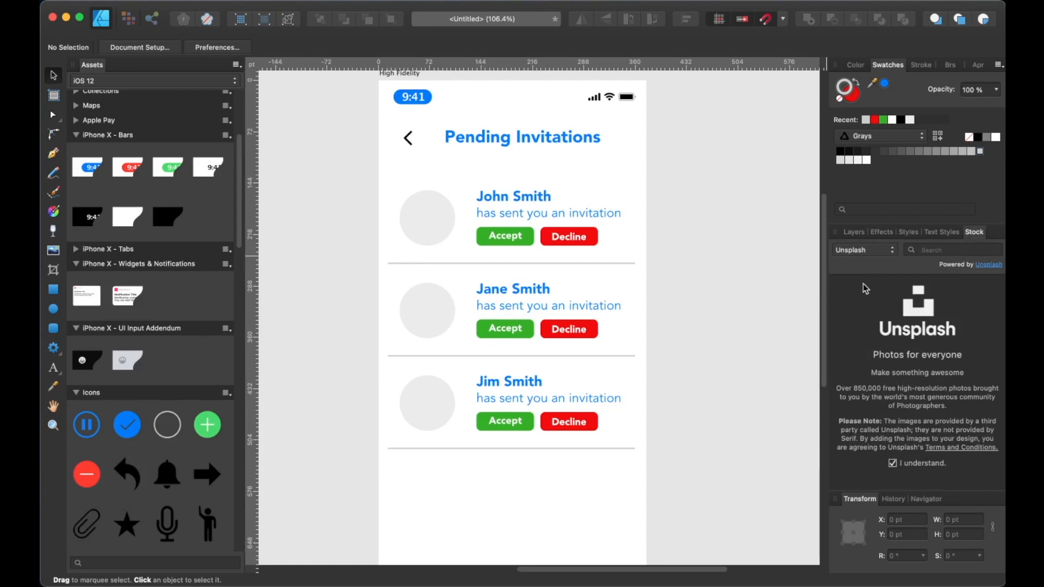
pyautogui.write('portrait')
pyautogui.press('Return')
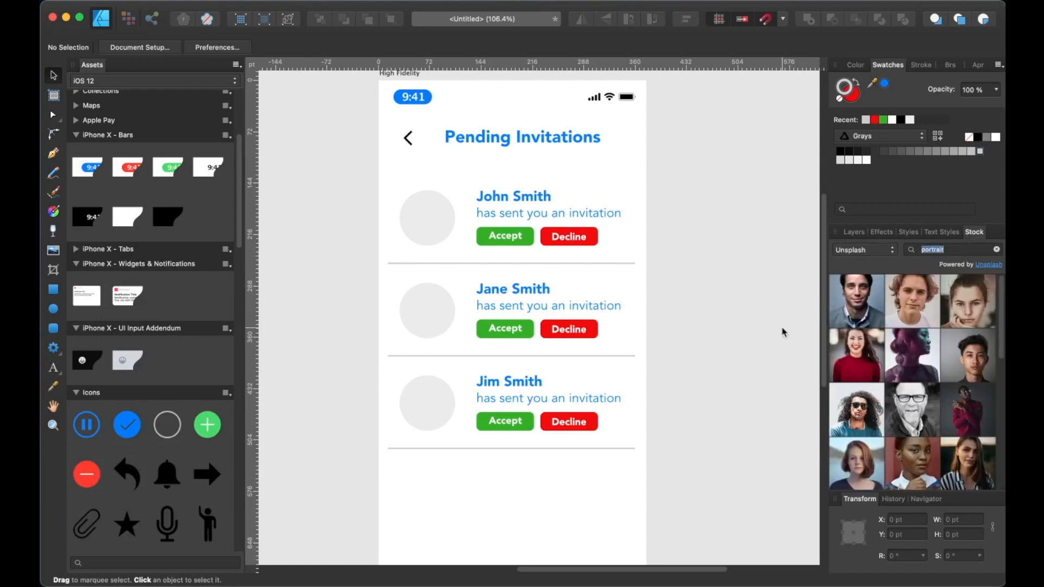
# Place a male stock portrait on the artboard, send it behind, and scale it over the first avatar circle
pyautogui.moveTo(858, 302); pyautogui.dragTo(623, 292)
pyautogui.click(638, 82)
pyautogui.scroll(-6, 572, 249)
pyautogui.moveTo(679, 91); pyautogui.dragTo(496, 345)
pyautogui.scroll(7, 535, 240)
pyautogui.moveTo(485, 380); pyautogui.dragTo(430, 249)
pyautogui.click(854, 232)
pyautogui.click(511, 239)
pyautogui.scroll(5, 894, 337)
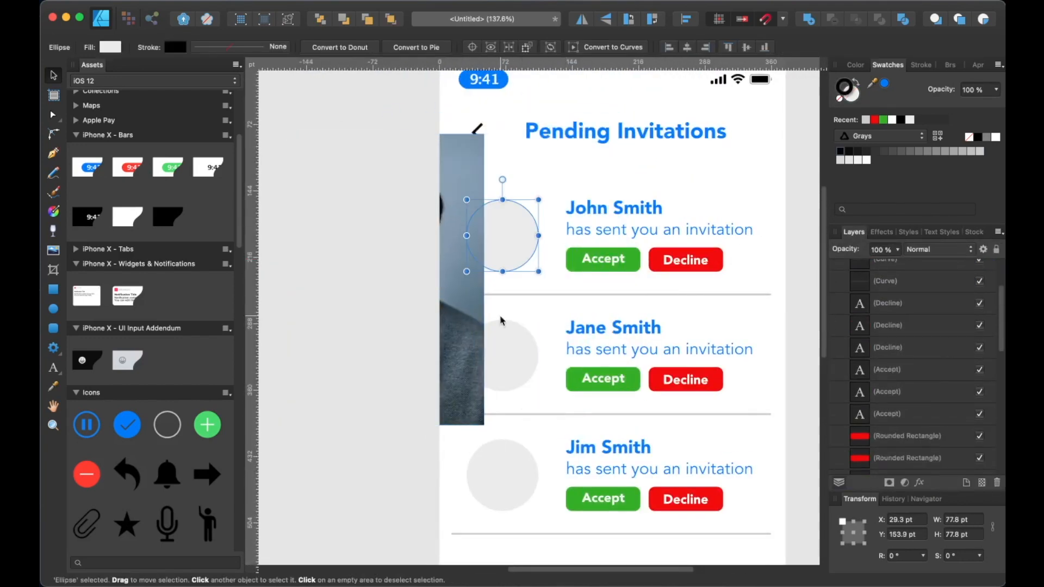
pyautogui.click(471, 319)
pyautogui.press('super+shift+[')
pyautogui.moveTo(881, 463); pyautogui.dragTo(878, 388)
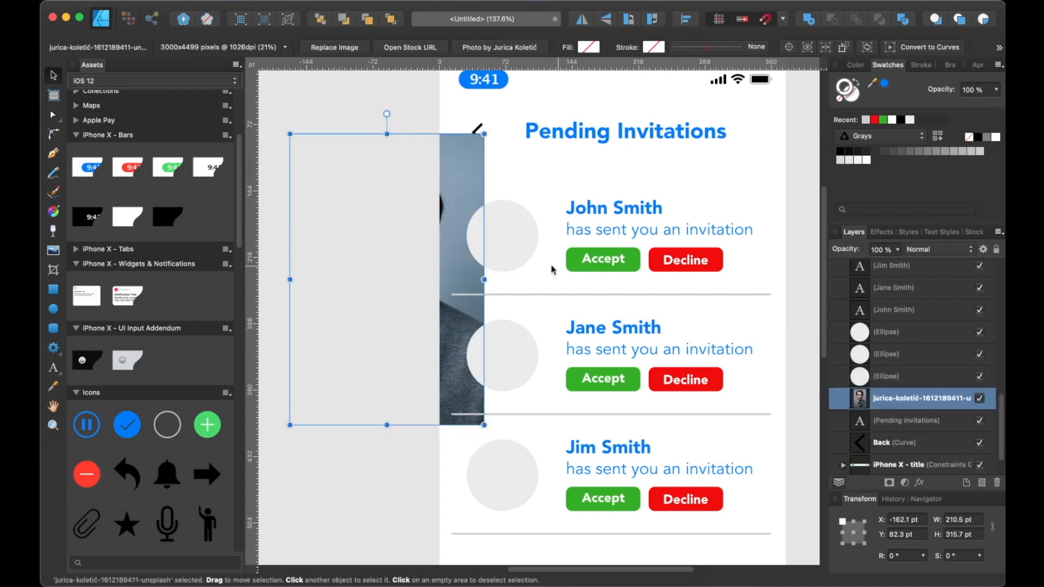
pyautogui.moveTo(464, 272); pyautogui.dragTo(559, 258)
pyautogui.moveTo(578, 120); pyautogui.dragTo(457, 303)
pyautogui.moveTo(422, 356); pyautogui.dragTo(523, 280)
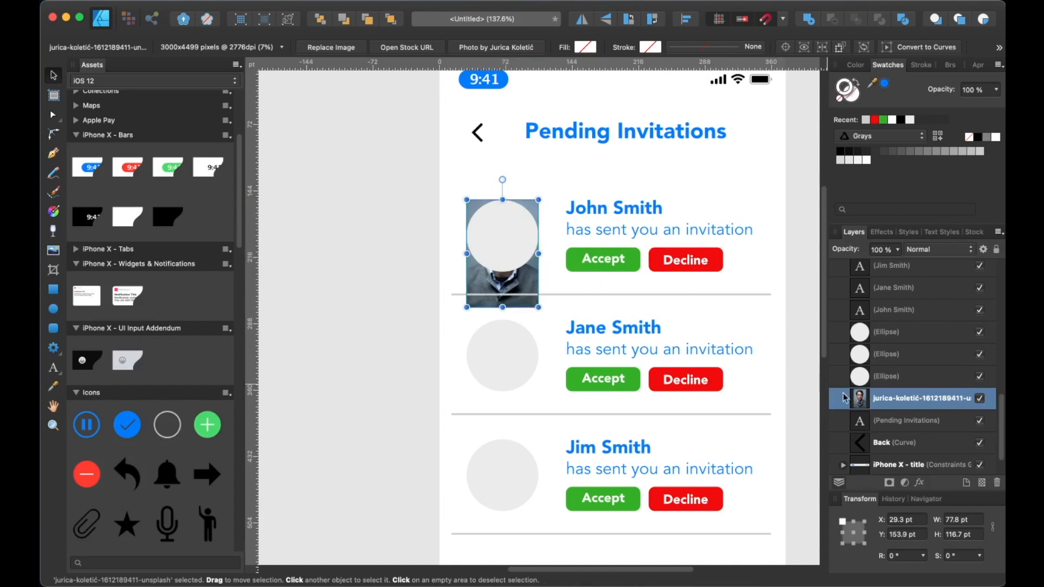
# Clip the portrait inside the first avatar circle by nesting its layer in the ellipse
pyautogui.click(878, 381)
pyautogui.moveTo(862, 402); pyautogui.dragTo(868, 396)
pyautogui.moveTo(872, 387); pyautogui.dragTo(899, 388)
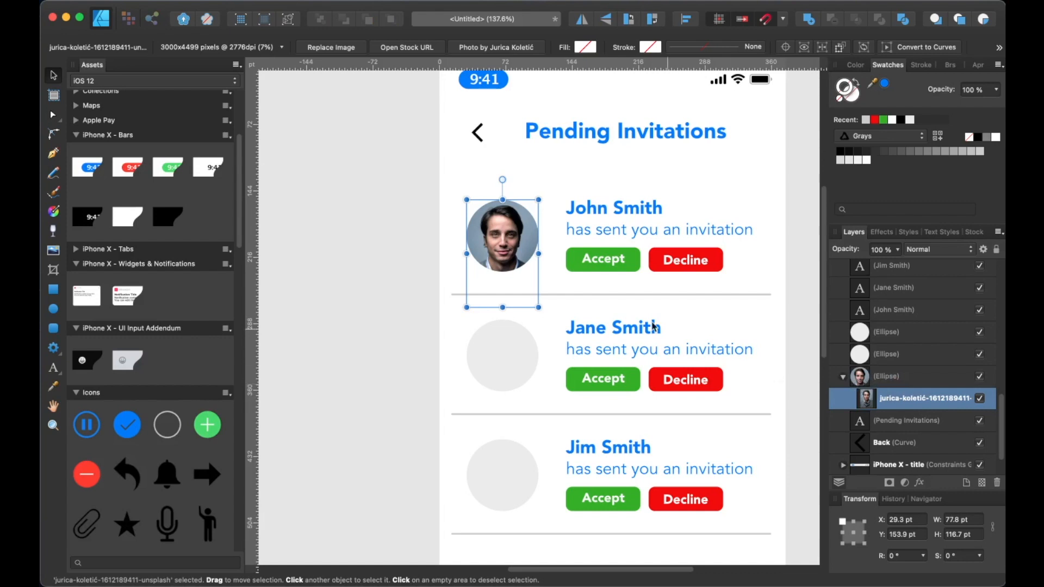
pyautogui.click(398, 322)
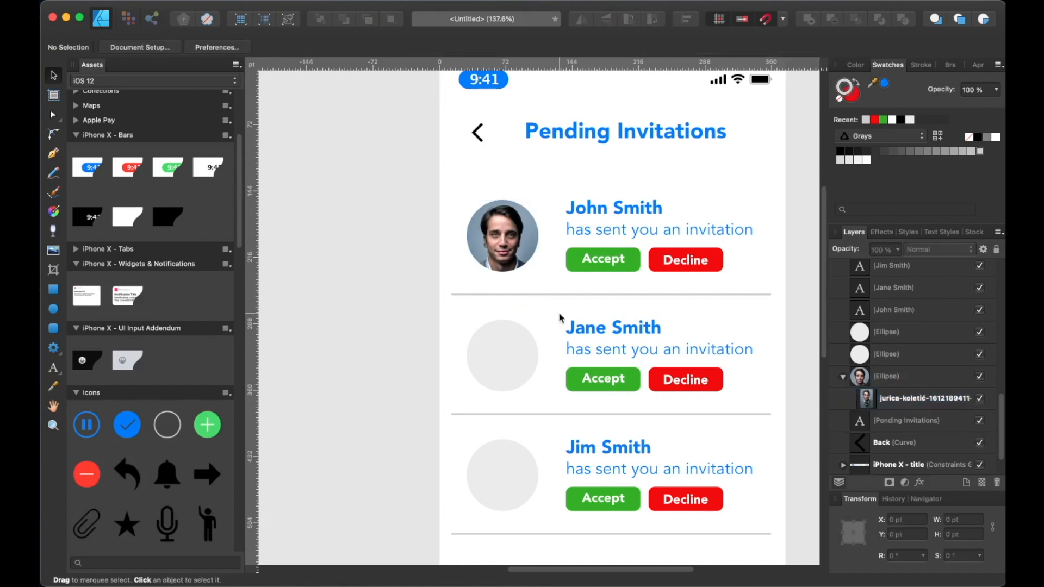
# Place stock portraits into the second and third avatar circles, clipped to each circle
pyautogui.moveTo(689, 321); pyautogui.dragTo(615, 326)
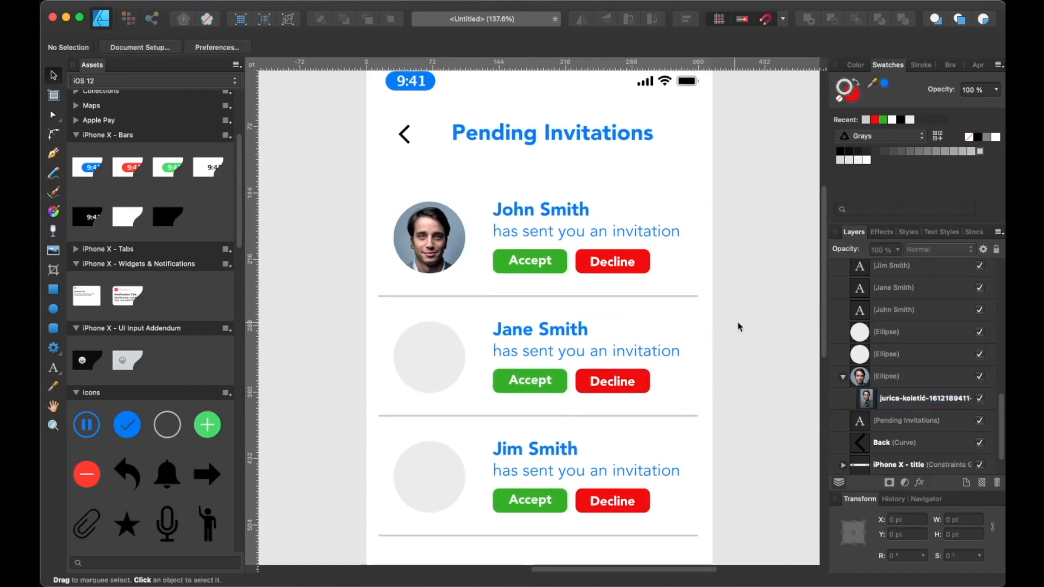
pyautogui.click(970, 234)
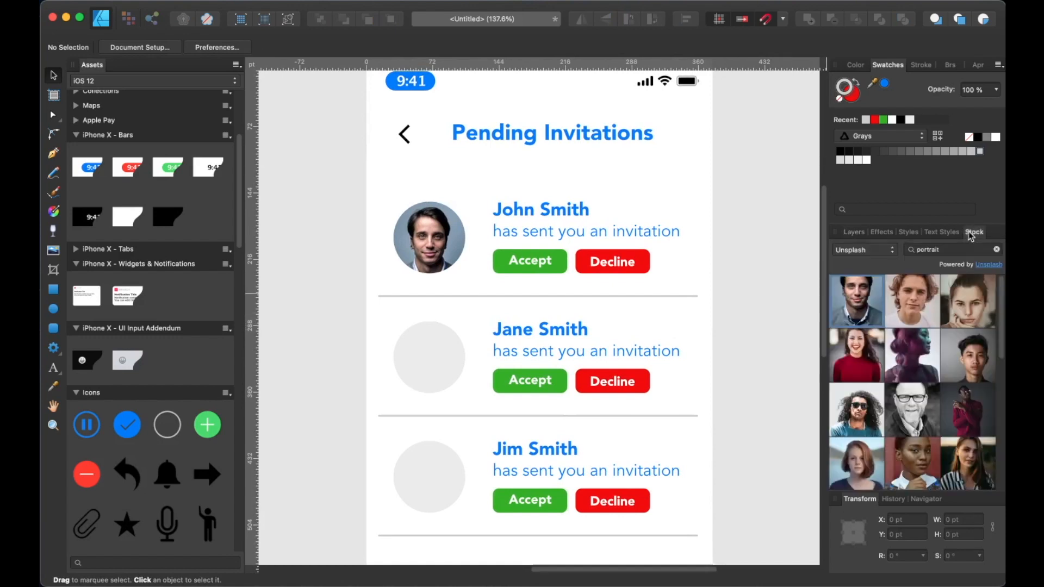
pyautogui.moveTo(866, 361); pyautogui.dragTo(457, 358)
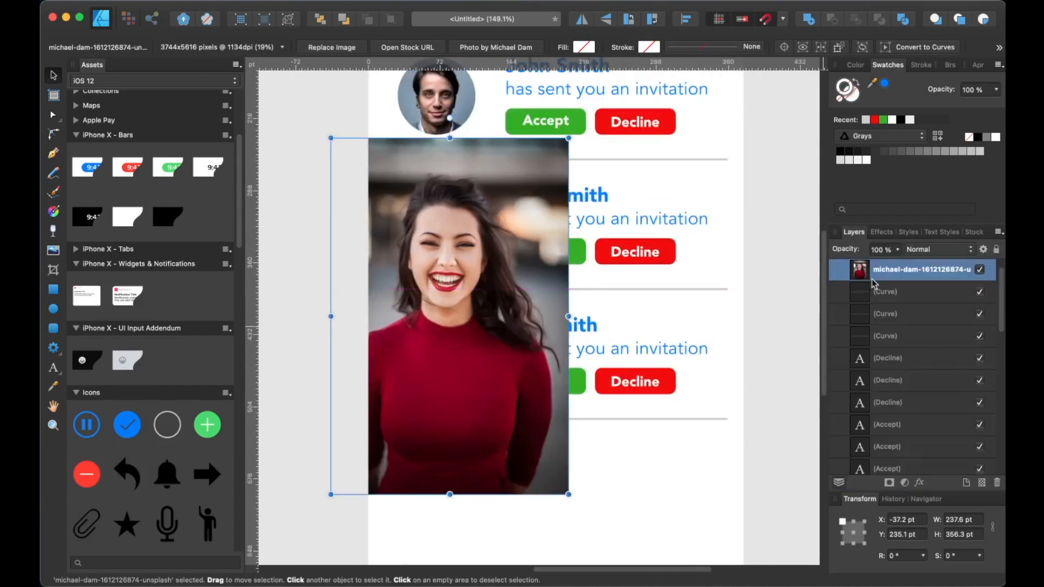
pyautogui.moveTo(872, 282); pyautogui.dragTo(867, 333)
pyautogui.moveTo(568, 495); pyautogui.dragTo(487, 325)
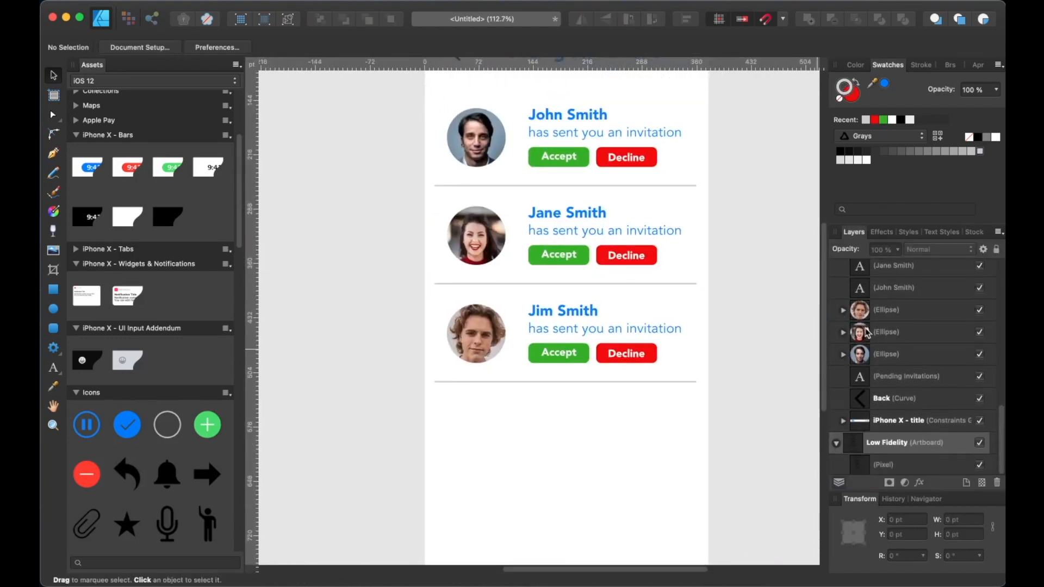
# Draw a gray rectangle across the bottom of the artboard as a tab bar
pyautogui.scroll(1, 770, 332)
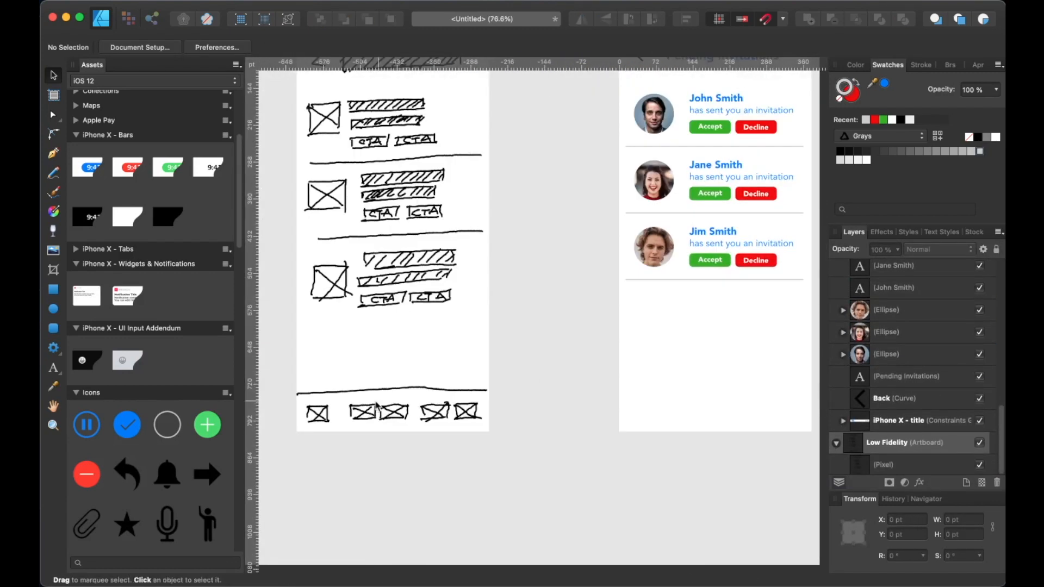
pyautogui.press('m')
pyautogui.moveTo(450, 465); pyautogui.dragTo(643, 501)
pyautogui.click(854, 83)
pyautogui.press('v')
pyautogui.click(664, 373)
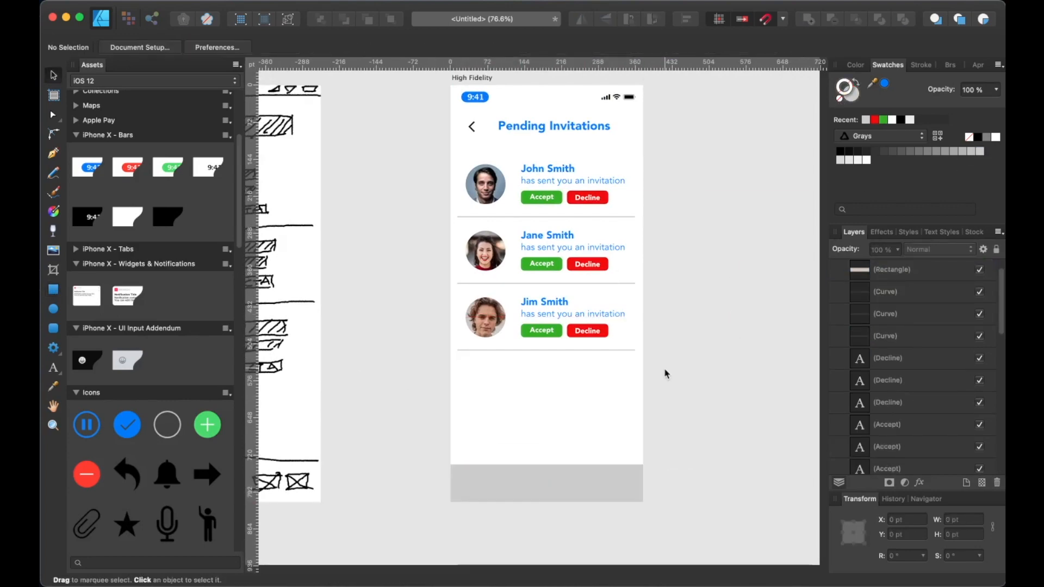
# Place the Person icon asset near the bottom right of the artboard
pyautogui.scroll(4, 606, 475)
pyautogui.moveTo(355, 442); pyautogui.dragTo(347, 400)
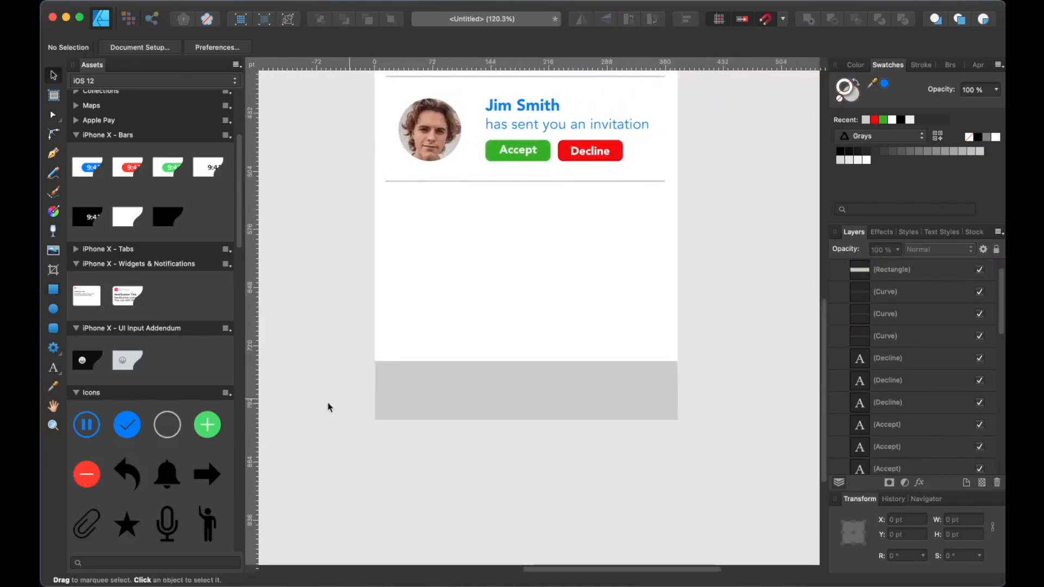
pyautogui.scroll(-10, 214, 440)
pyautogui.scroll(-6, 196, 443)
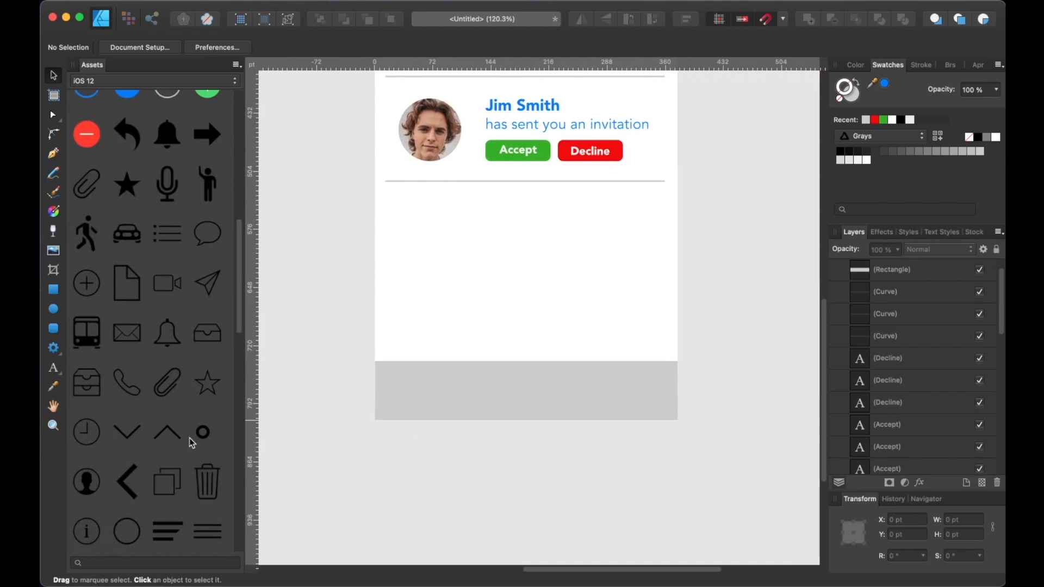
pyautogui.moveTo(90, 414); pyautogui.dragTo(637, 324)
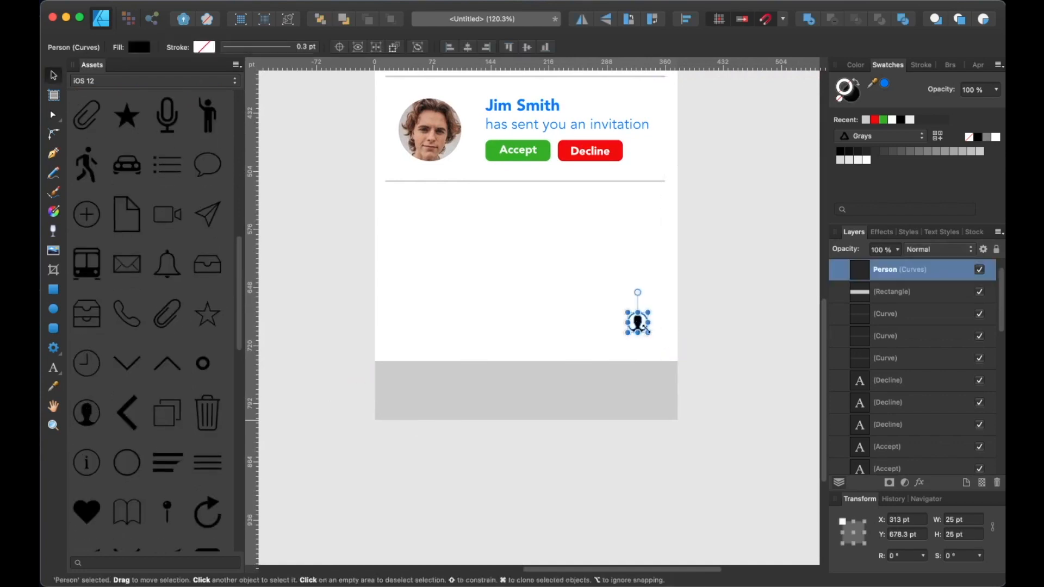
# Add the Alarm, New Message, Search and Home icon assets in a row left of the Person icon
pyautogui.scroll(2, 210, 343)
pyautogui.moveTo(167, 120); pyautogui.dragTo(573, 323)
pyautogui.moveTo(207, 220); pyautogui.dragTo(517, 322)
pyautogui.scroll(-15, 147, 397)
pyautogui.moveTo(87, 363); pyautogui.dragTo(476, 325)
pyautogui.moveTo(166, 313); pyautogui.dragTo(420, 321)
pyautogui.scroll(5, 455, 342)
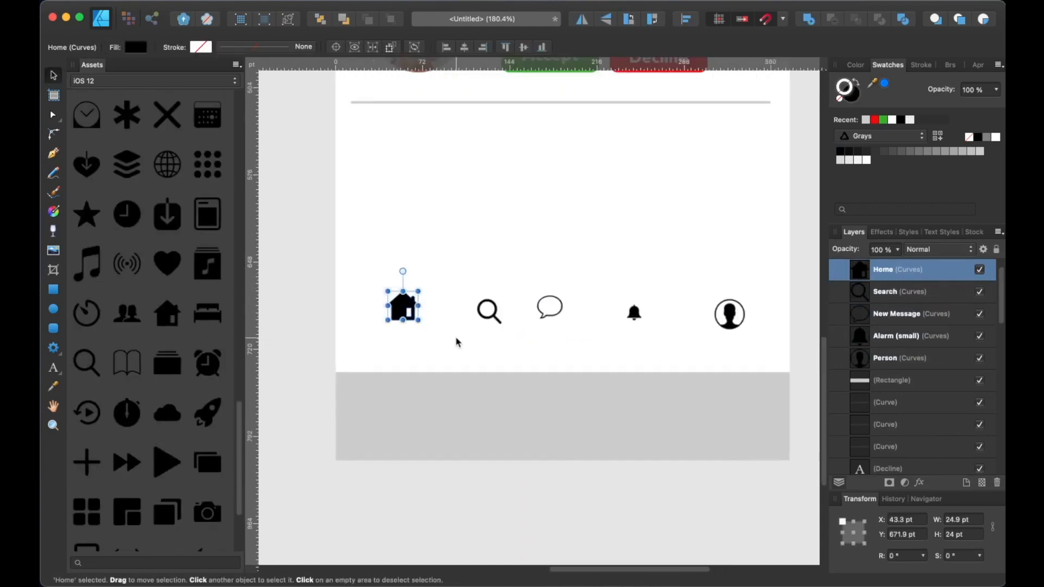
# Select the five tab bar icons and color them blue
pyautogui.hscroll(2, 455, 342)
pyautogui.moveTo(305, 276); pyautogui.dragTo(691, 349)
pyautogui.click(851, 94)
pyautogui.click(885, 84)
# Align the five icons and distribute them evenly in a row, nudging individual icons into place
pyautogui.scroll(3, 403, 333)
pyautogui.moveTo(303, 261); pyautogui.dragTo(788, 342)
pyautogui.click(686, 19)
pyautogui.click(747, 58)
pyautogui.click(750, 133)
pyautogui.click(722, 197)
pyautogui.moveTo(441, 314); pyautogui.dragTo(441, 308)
pyautogui.click(551, 284)
pyautogui.moveTo(563, 283); pyautogui.dragTo(565, 282)
pyautogui.click(651, 306)
pyautogui.moveTo(660, 296); pyautogui.dragTo(673, 281)
pyautogui.moveTo(658, 300); pyautogui.dragTo(677, 315)
pyautogui.moveTo(758, 308); pyautogui.dragTo(761, 296)
pyautogui.click(552, 285)
pyautogui.moveTo(530, 282); pyautogui.dragTo(524, 278)
pyautogui.click(431, 285)
pyautogui.moveTo(421, 283); pyautogui.dragTo(416, 278)
# Center the icon row vertically and move it onto the gray tab bar, adjusting each icon's position
pyautogui.scroll(-3, 486, 262)
pyautogui.moveTo(337, 252); pyautogui.dragTo(723, 315)
pyautogui.click(686, 19)
pyautogui.click(748, 58)
pyautogui.moveTo(629, 290); pyautogui.dragTo(610, 400)
pyautogui.moveTo(522, 351); pyautogui.dragTo(522, 365)
pyautogui.click(693, 401)
pyautogui.keyDown('shift'); pyautogui.click(607, 400); pyautogui.keyUp('shift')
pyautogui.keyDown('shift'); pyautogui.click(525, 401); pyautogui.keyUp('shift')
pyautogui.keyDown('shift'); pyautogui.click(444, 405); pyautogui.keyUp('shift')
pyautogui.keyDown('shift'); pyautogui.click(349, 403); pyautogui.keyUp('shift')
pyautogui.moveTo(334, 383); pyautogui.dragTo(329, 375)
pyautogui.moveTo(606, 400); pyautogui.dragTo(609, 402)
# Give the tab bar rectangle a lighter gray fill
pyautogui.click(565, 375)
pyautogui.click(840, 160)
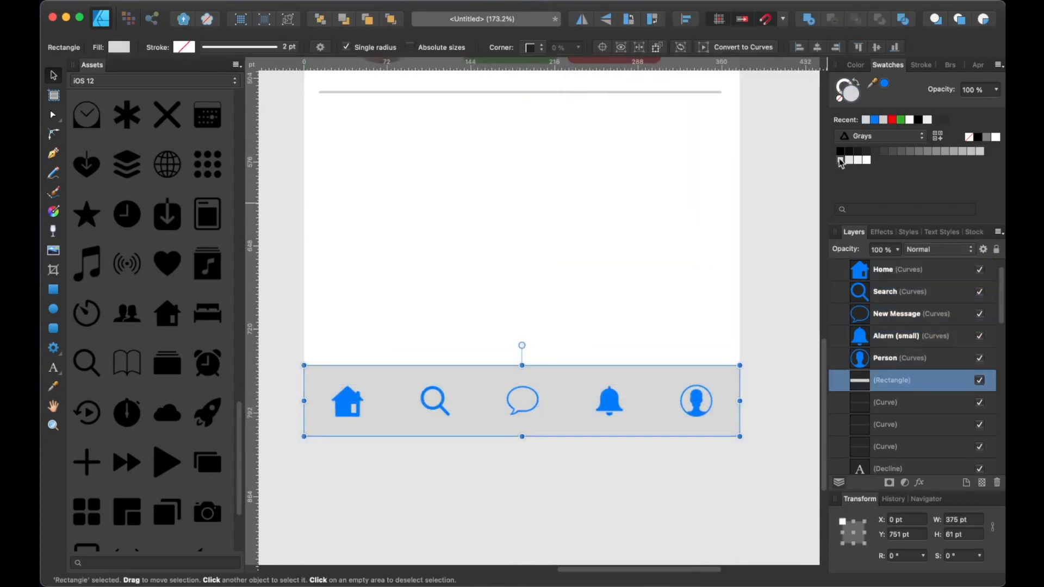
pyautogui.click(848, 160)
# Add an outer shadow to the tab bar with 4 px radius, 0.8 px offset, intensity 2 and 34% opacity
pyautogui.press('m')
pyautogui.click(754, 231)
pyautogui.click(891, 382)
pyautogui.click(918, 482)
pyautogui.click(609, 180)
pyautogui.click(944, 200)
pyautogui.write('4')
pyautogui.click(951, 217)
pyautogui.write('4')
pyautogui.click(946, 234)
pyautogui.write('2')
pyautogui.moveTo(810, 219); pyautogui.dragTo(792, 218)
pyautogui.moveTo(847, 185); pyautogui.dragTo(820, 186)
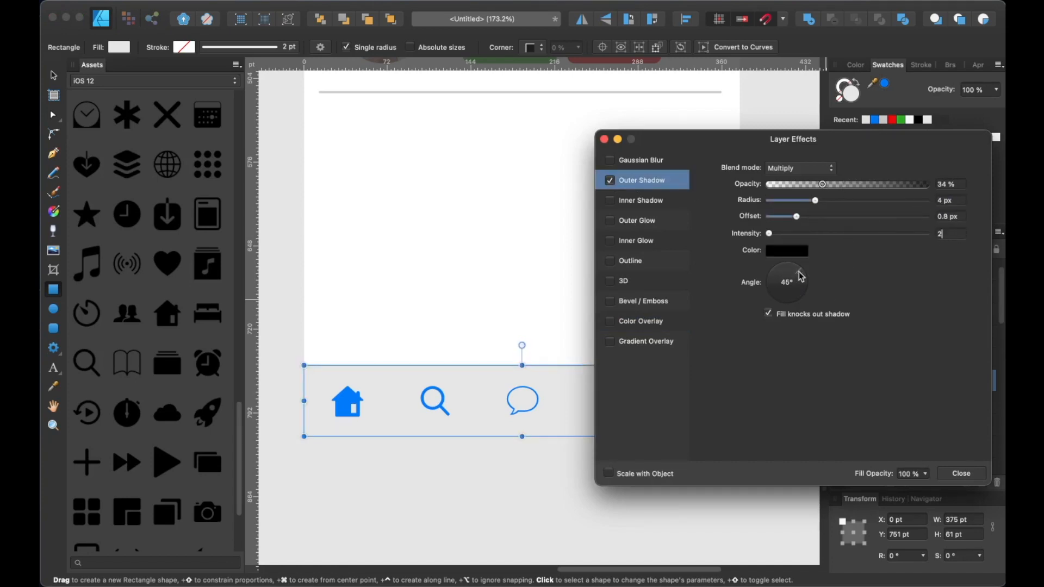
pyautogui.click(961, 474)
# Deselect everything and zoom out to review the finished high-fidelity screen beside the sketch
pyautogui.press('v')
pyautogui.click(600, 252)
pyautogui.scroll(-4, 600, 252)
pyautogui.scroll(5, 600, 252)
pyautogui.click(627, 480)
pyautogui.click(728, 320)
pyautogui.scroll(3, 729, 320)
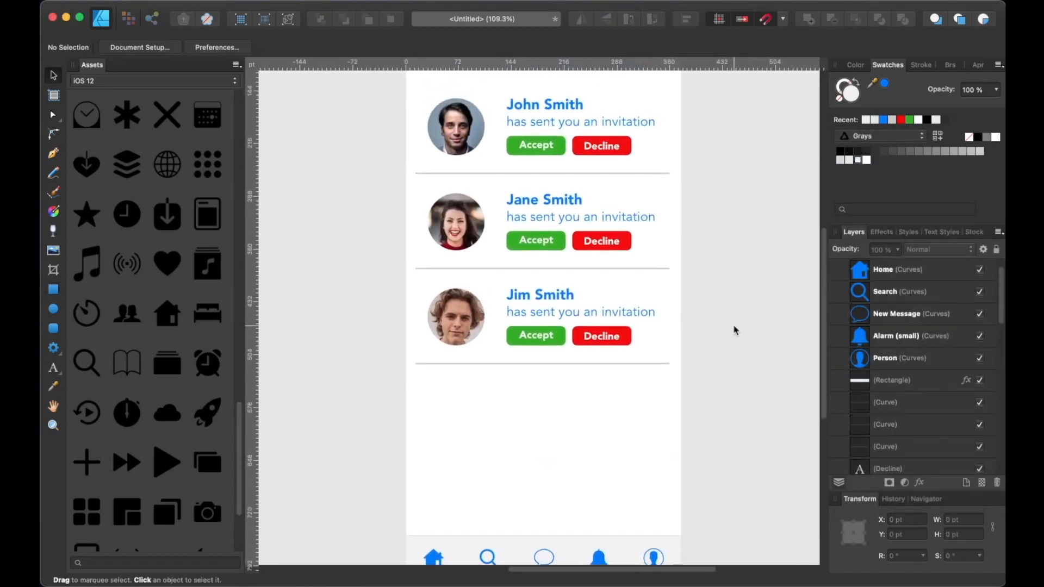
pyautogui.scroll(-3, 726, 322)
pyautogui.hscroll(3, 724, 322)
pyautogui.scroll(3, 724, 322)
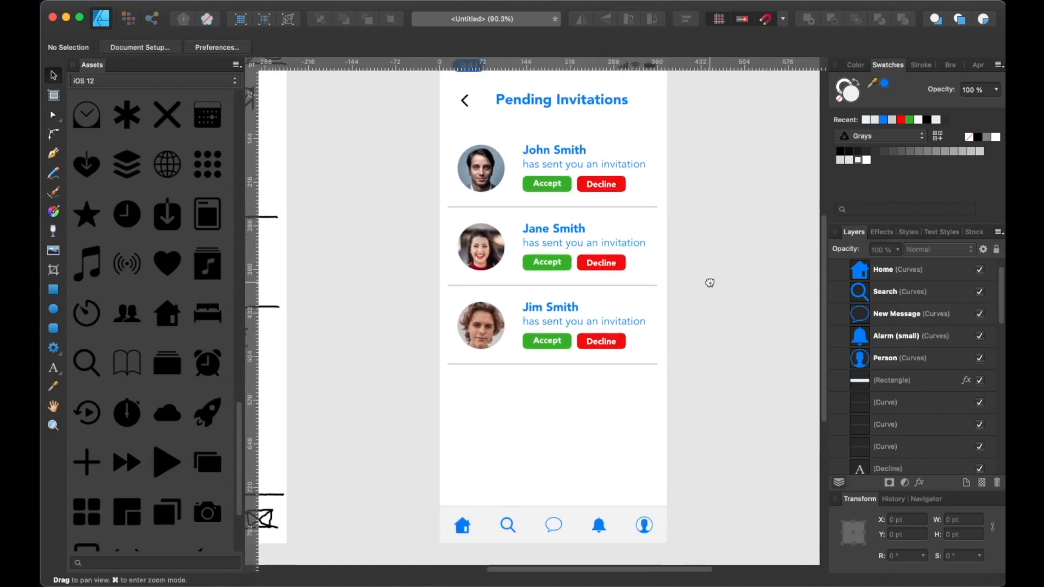
pyautogui.scroll(-1, 703, 305)
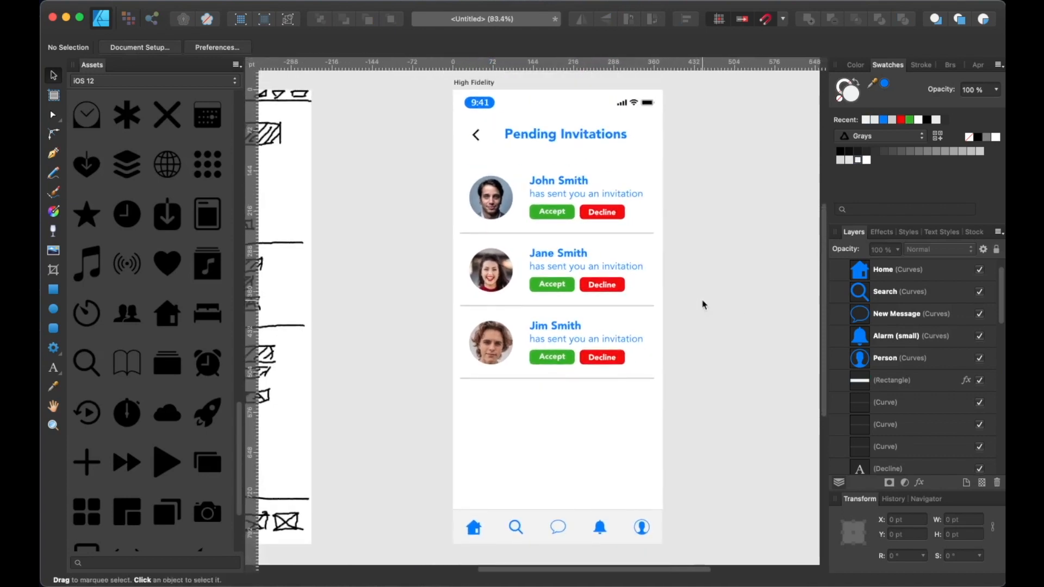
pyautogui.scroll(-1, 702, 306)
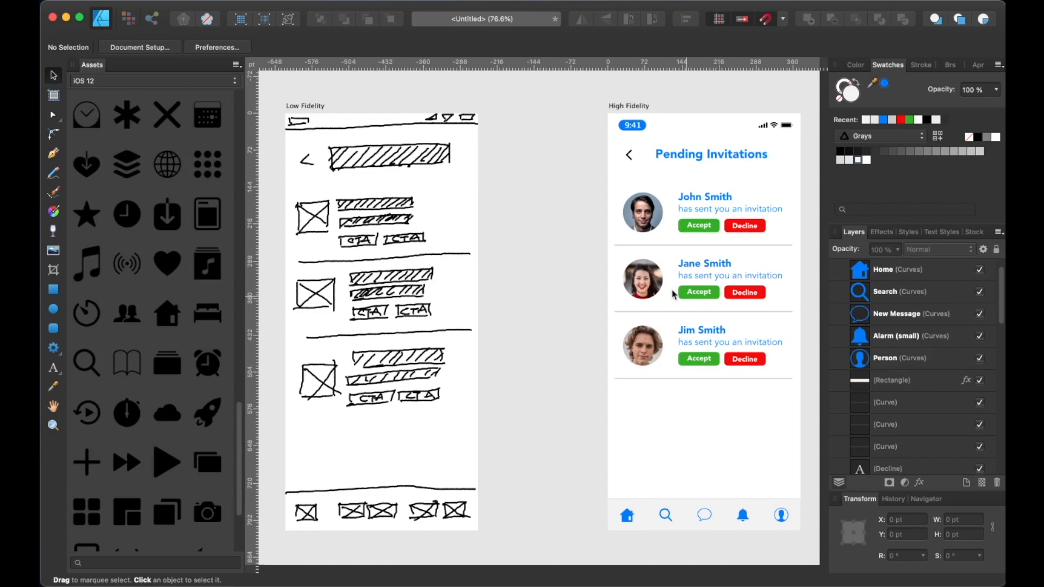
# Hide the interface panels to view both artboards full screen
pyautogui.click(328, 0)
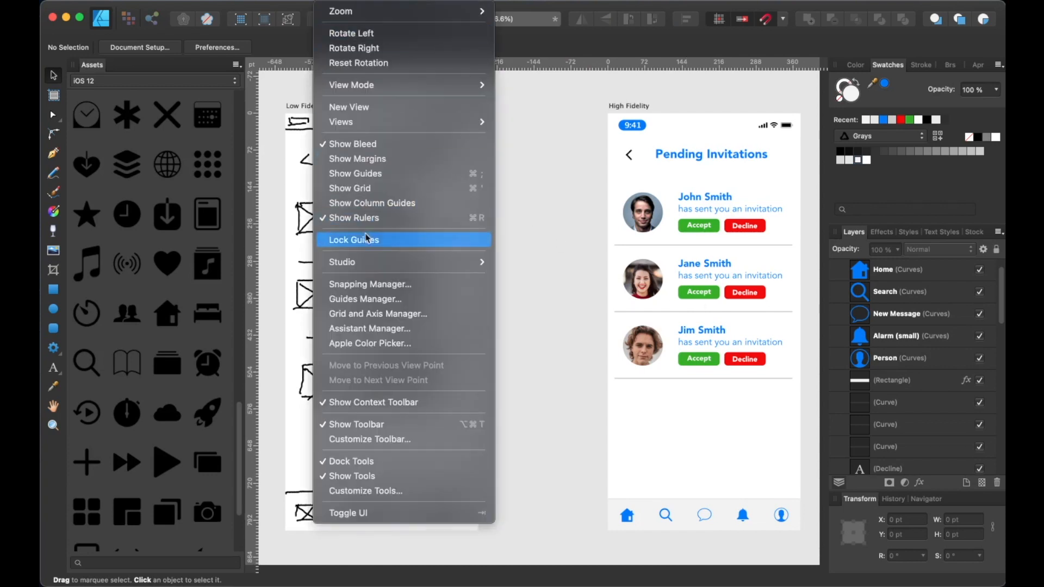
pyautogui.moveTo(375, 257)
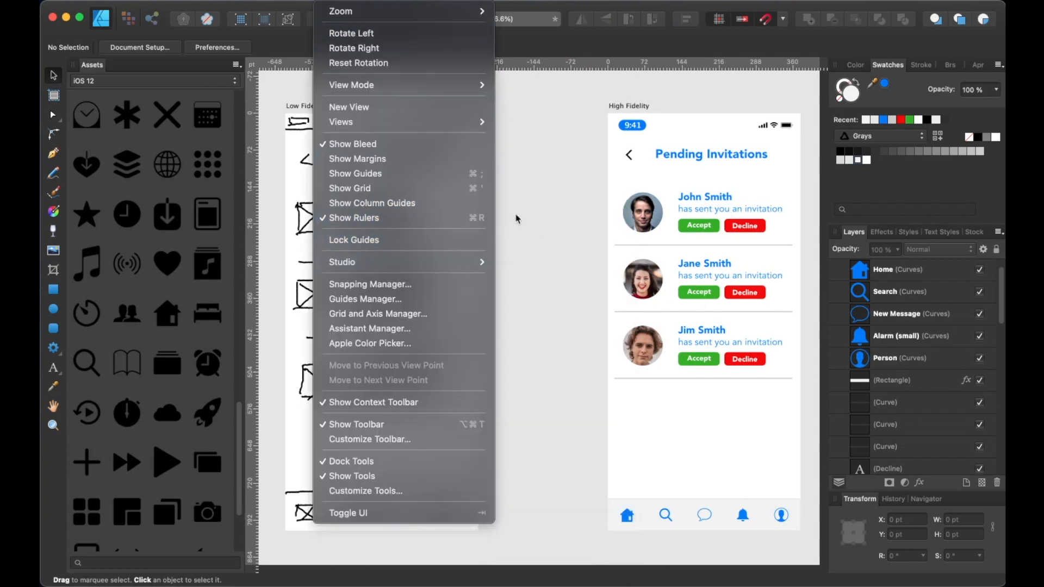
pyautogui.moveTo(468, 263)
pyautogui.click(526, 219)
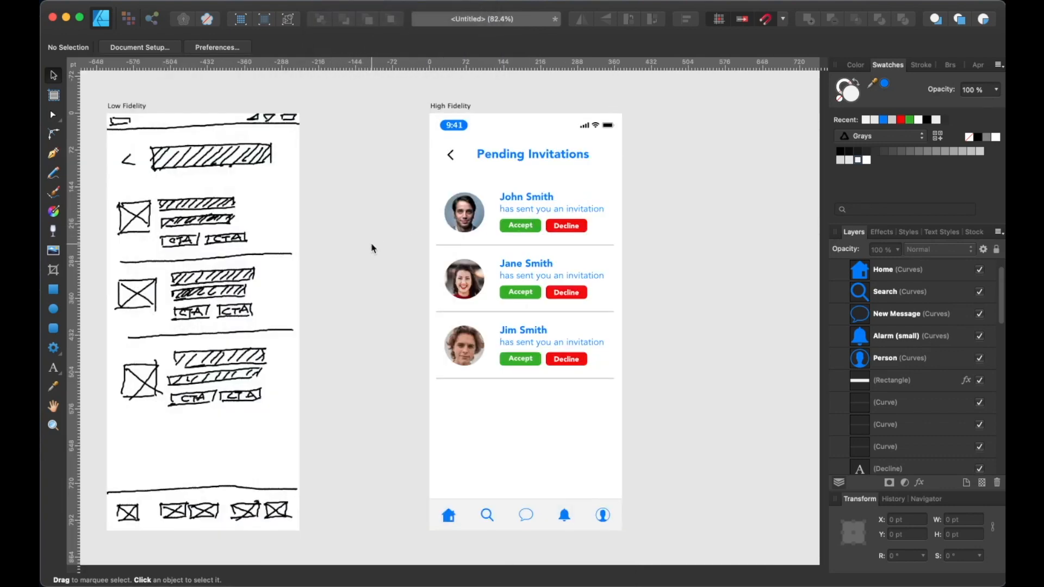
pyautogui.press('Tab')
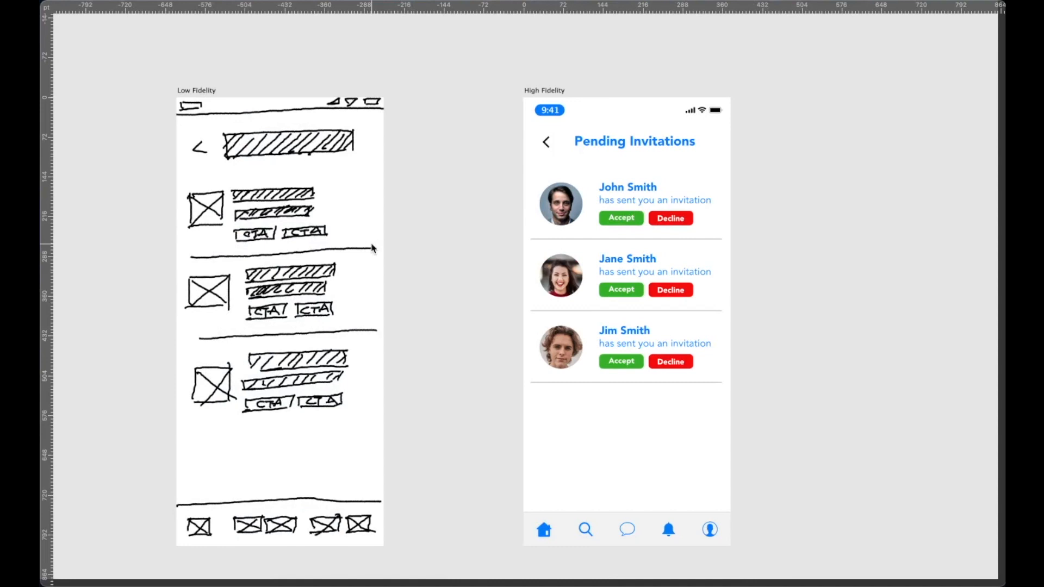
pyautogui.scroll(2, 373, 248)
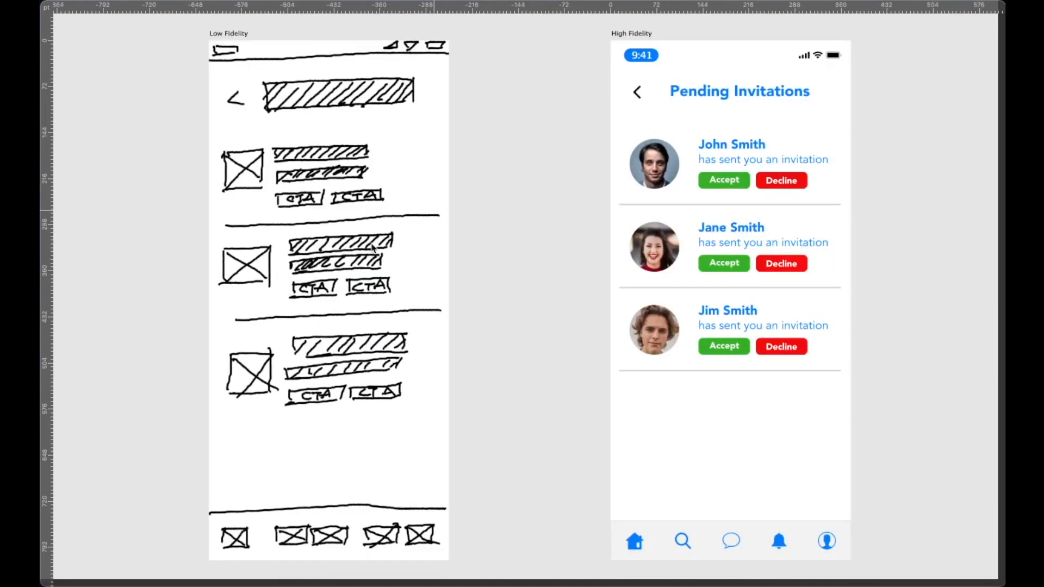